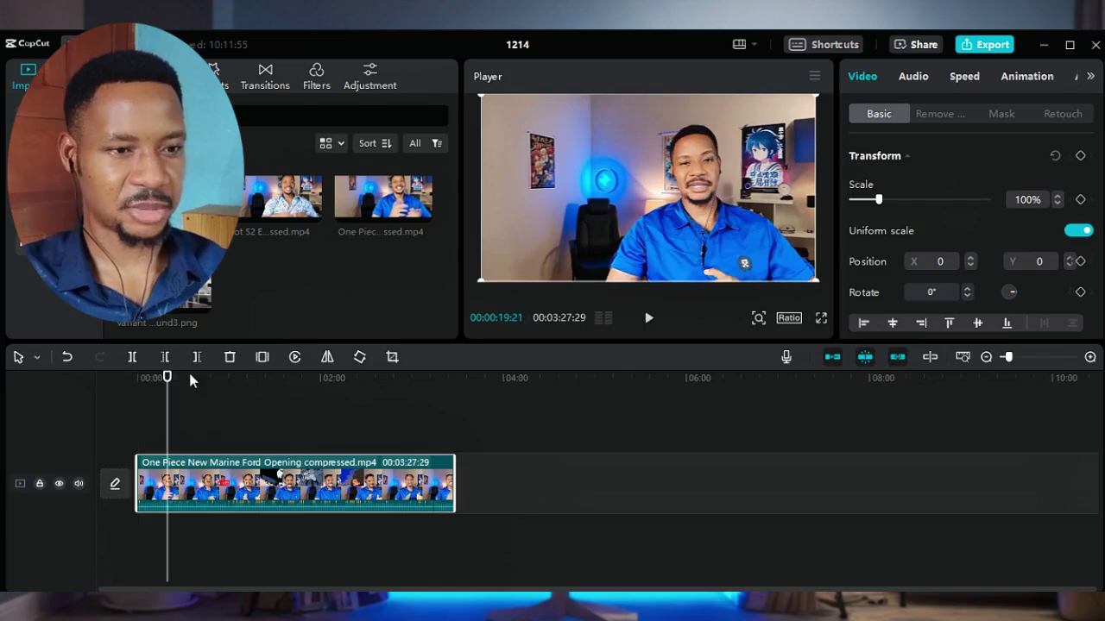
Skim the One Piece New Marine Ford Opening clip on the timeline at several points
{"action": "left_click", "coordinate": [239, 377]}
{"action": "left_click", "coordinate": [290, 377]}
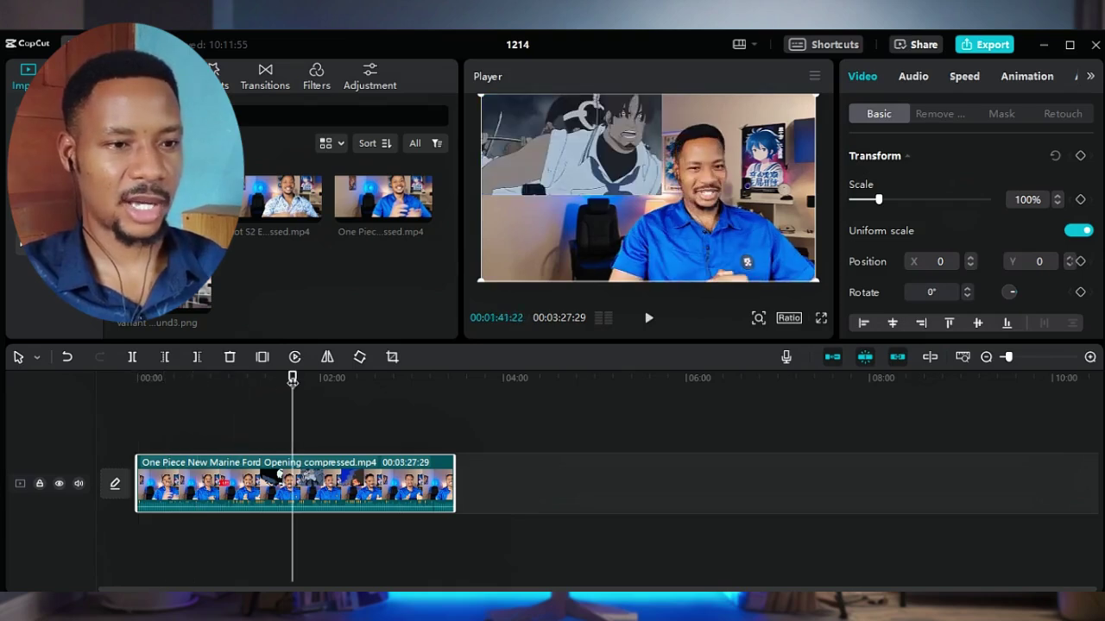
{"action": "left_click", "coordinate": [201, 377]}
{"action": "left_click", "coordinate": [172, 377]}
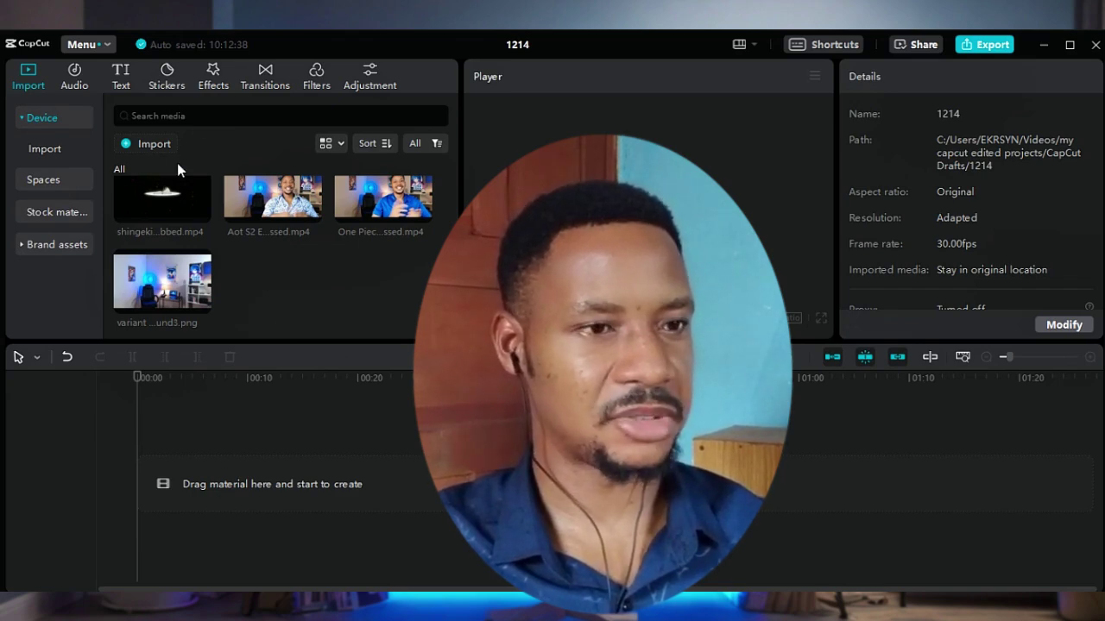
Import the new background1 image from the New folder background folder into the project media
{"action": "left_click", "coordinate": [155, 146]}
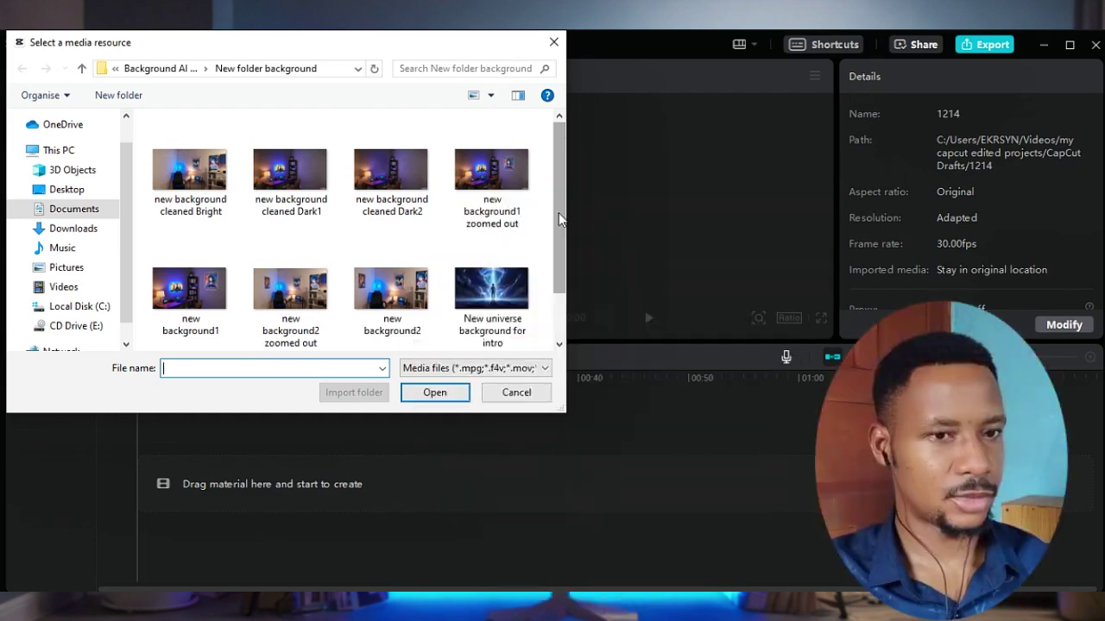
{"action": "left_click_drag", "start_coordinate": [558, 212], "coordinate": [554, 276]}
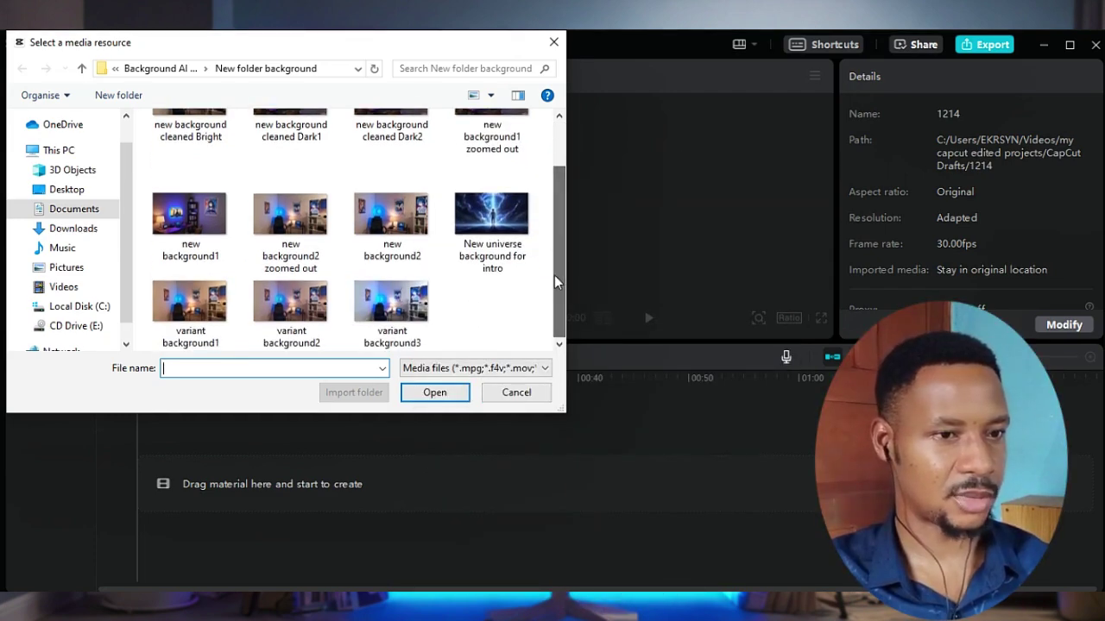
{"action": "double_click", "coordinate": [191, 226]}
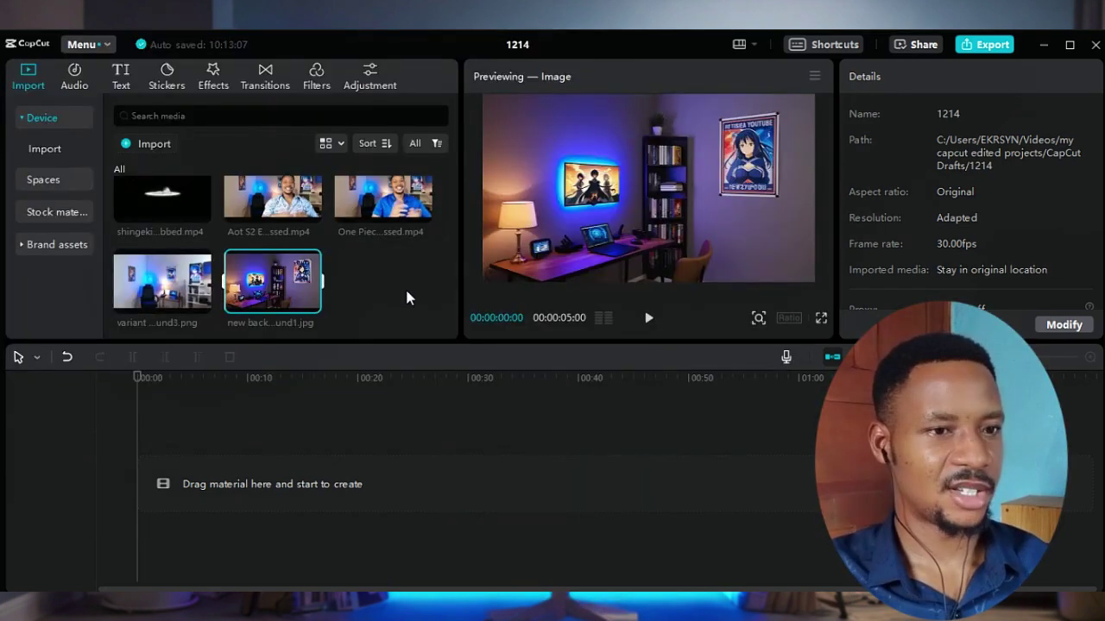
{"action": "left_click", "coordinate": [361, 286]}
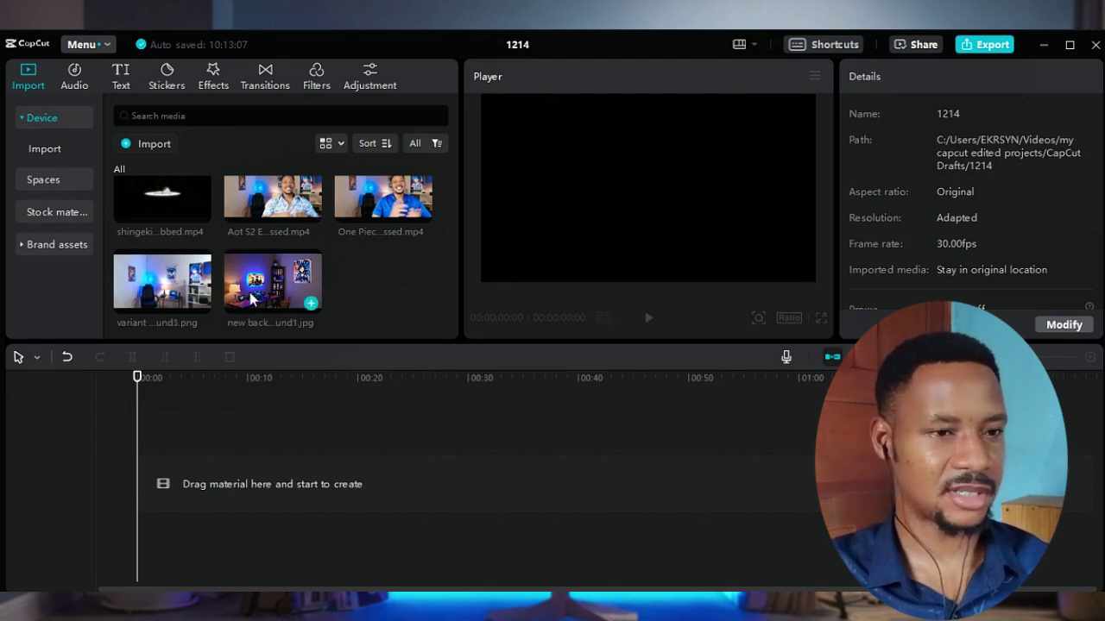
Place new background1.jpg on the main track at the start of the timeline
{"action": "left_click_drag", "start_coordinate": [293, 290], "coordinate": [141, 488]}
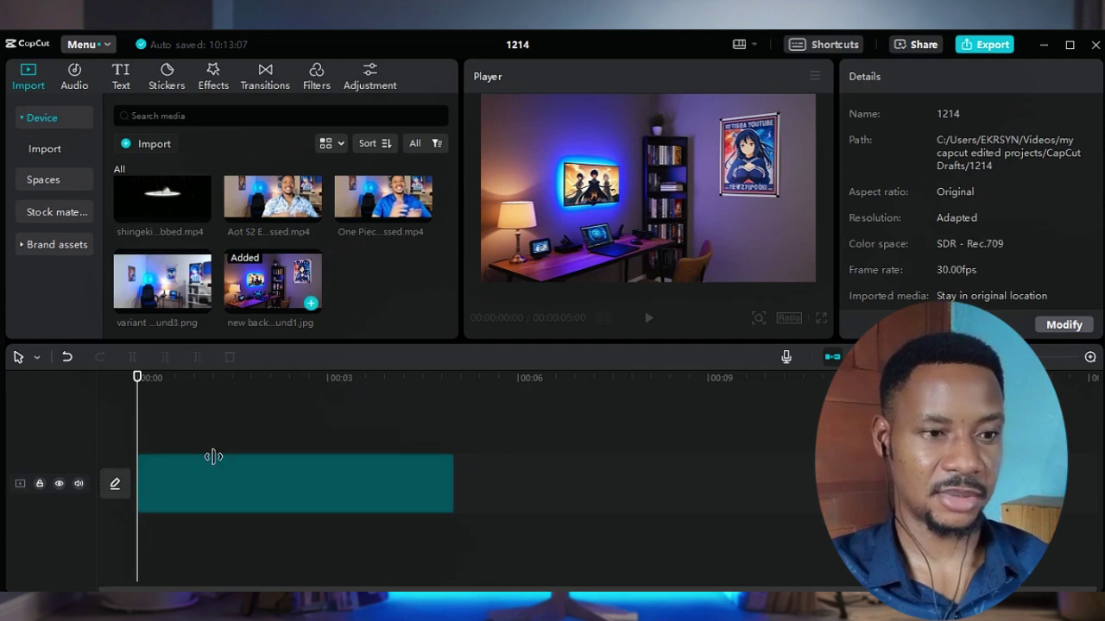
{"action": "left_click", "coordinate": [209, 378]}
{"action": "left_click", "coordinate": [327, 389]}
Preview the Aot S2 Ep12 compressed.mp4 video and add it on the track above the background image, starting at 00:00
{"action": "left_click", "coordinate": [297, 231]}
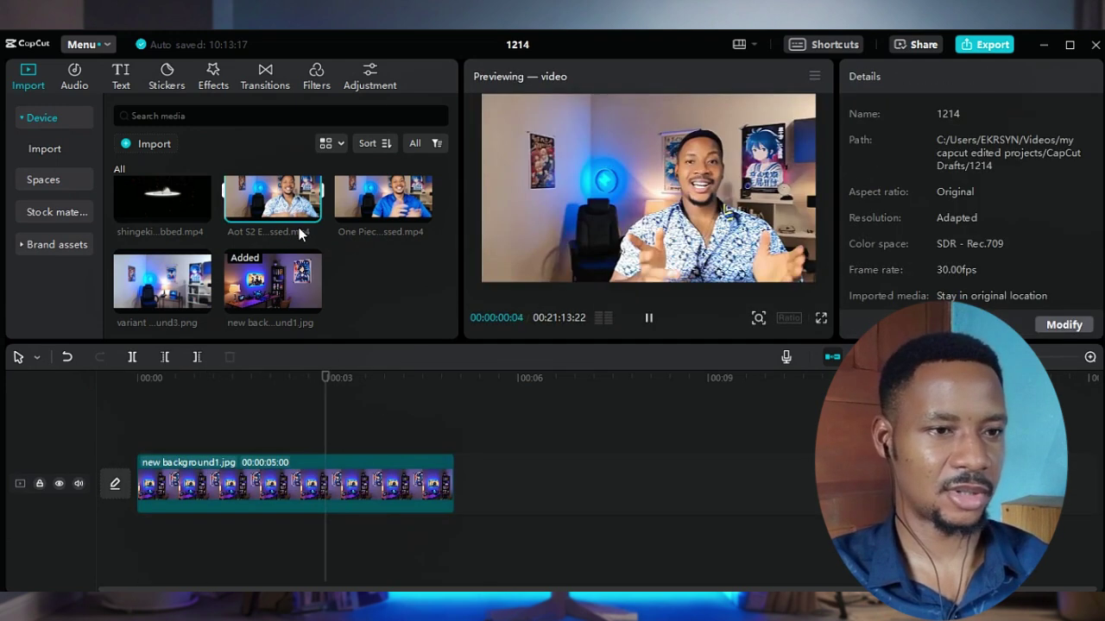
{"action": "key", "text": "space"}
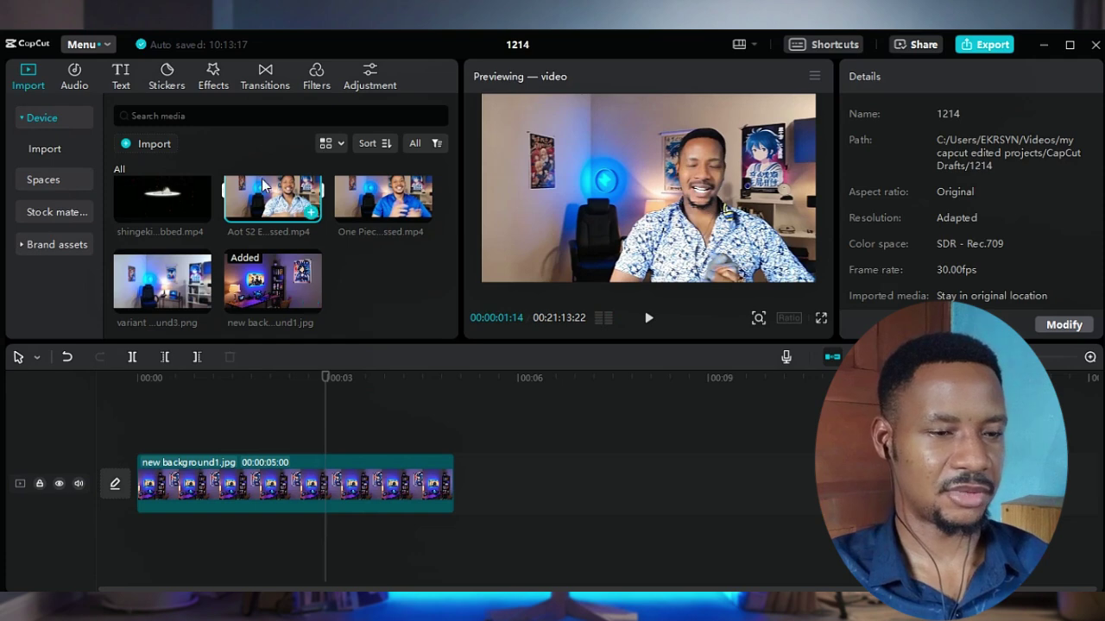
{"action": "left_click", "coordinate": [311, 211]}
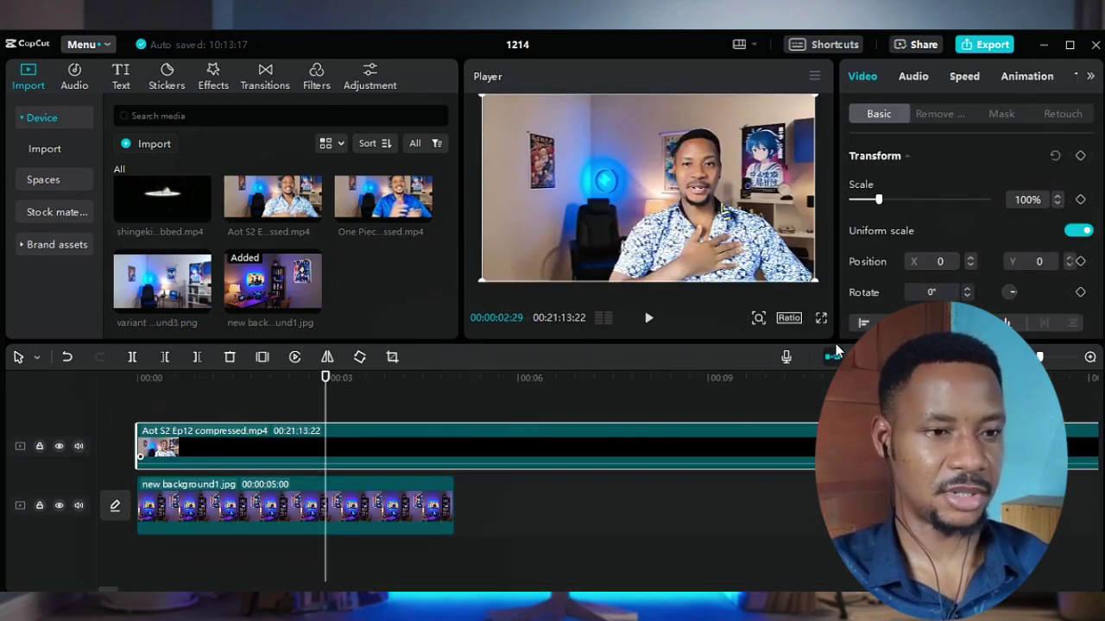
{"action": "left_click", "coordinate": [252, 374]}
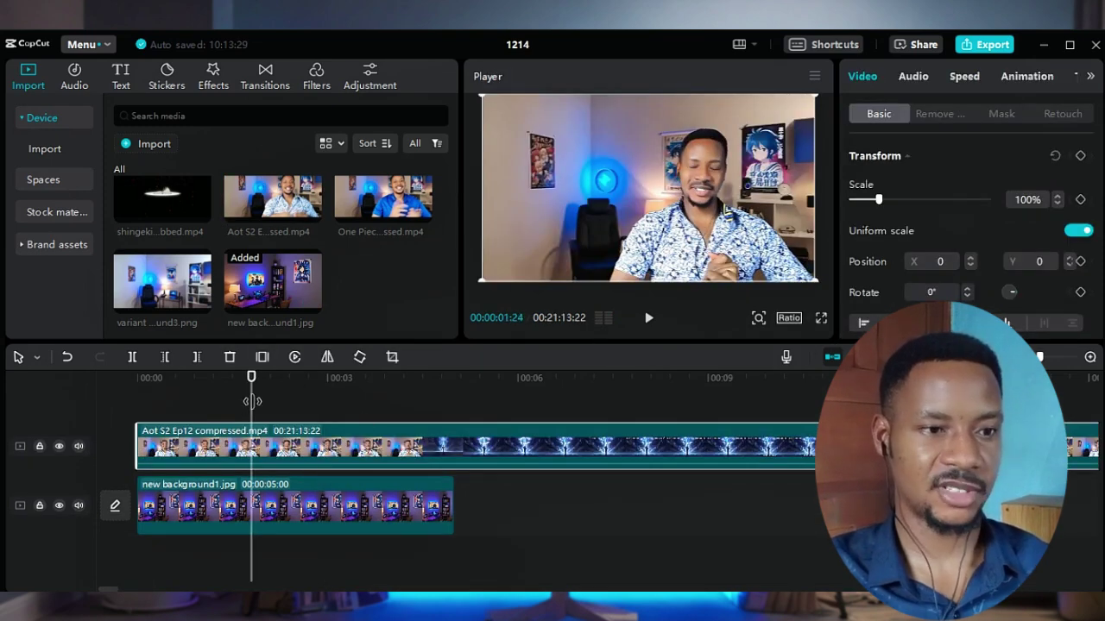
{"action": "left_click", "coordinate": [222, 380]}
{"action": "key", "text": "ctrl+minus"}
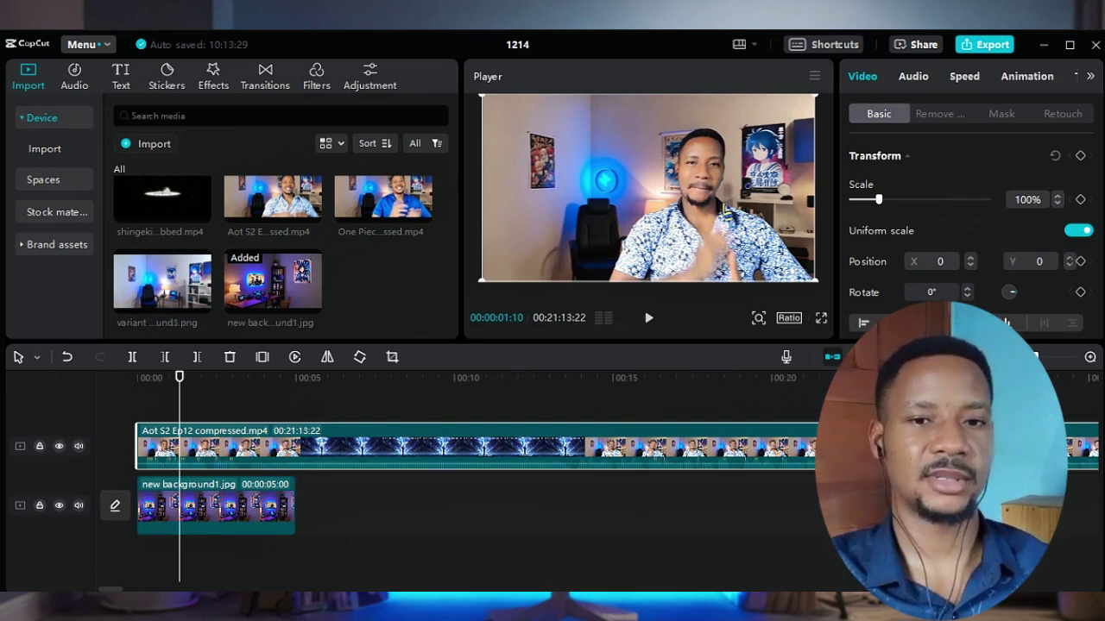
Extend the new background1.jpg clip to 00:00:50:19 so it ends with the video clip above it
{"action": "left_click", "coordinate": [208, 511]}
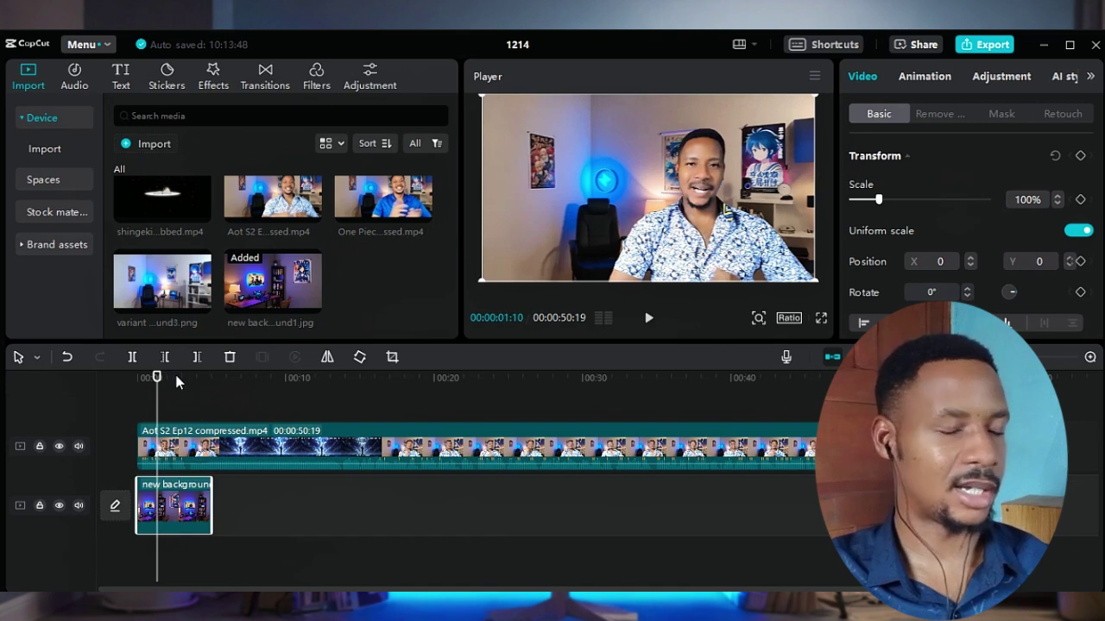
{"action": "left_click_drag", "start_coordinate": [153, 384], "coordinate": [152, 384]}
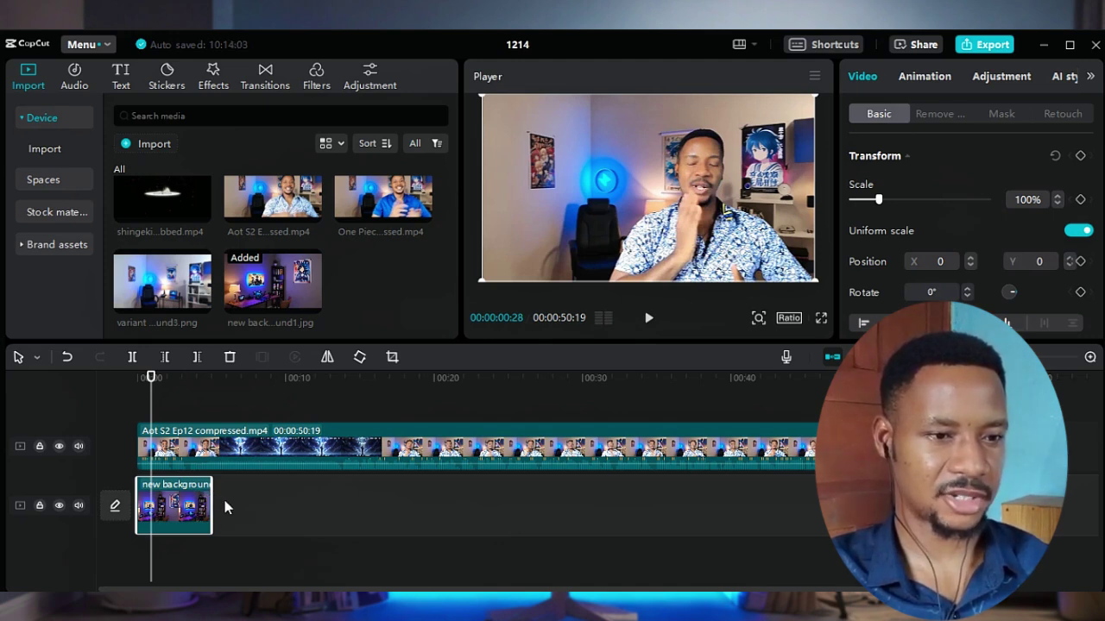
{"action": "left_click_drag", "start_coordinate": [218, 502], "coordinate": [816, 480]}
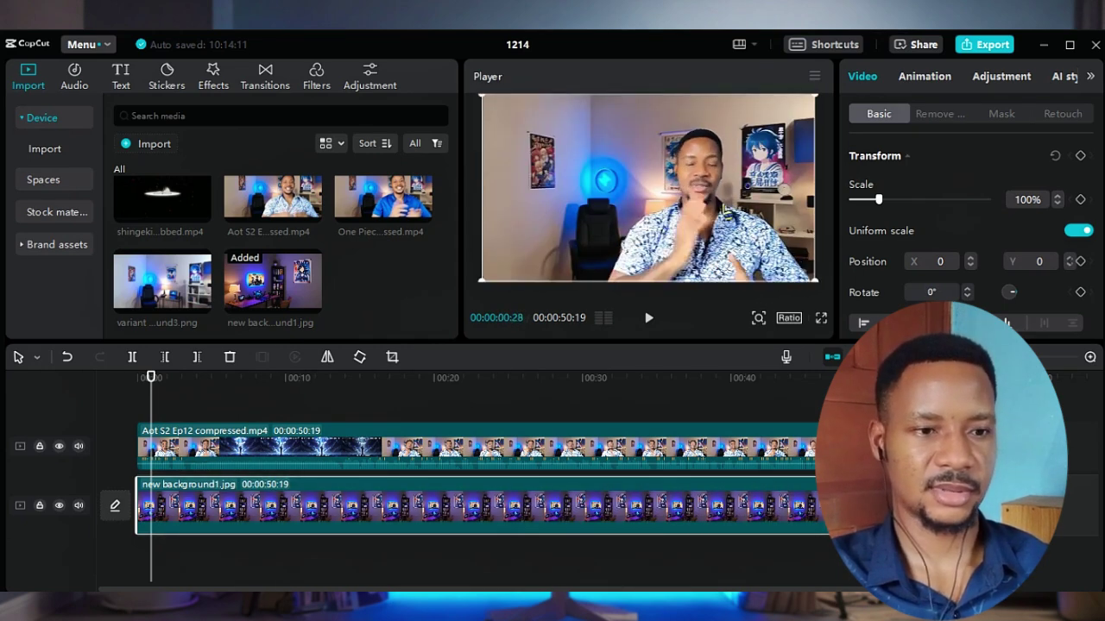
Remove the background from the Aot S2 Ep12 video clip with Auto removal
{"action": "left_click", "coordinate": [371, 432]}
{"action": "left_click", "coordinate": [279, 377]}
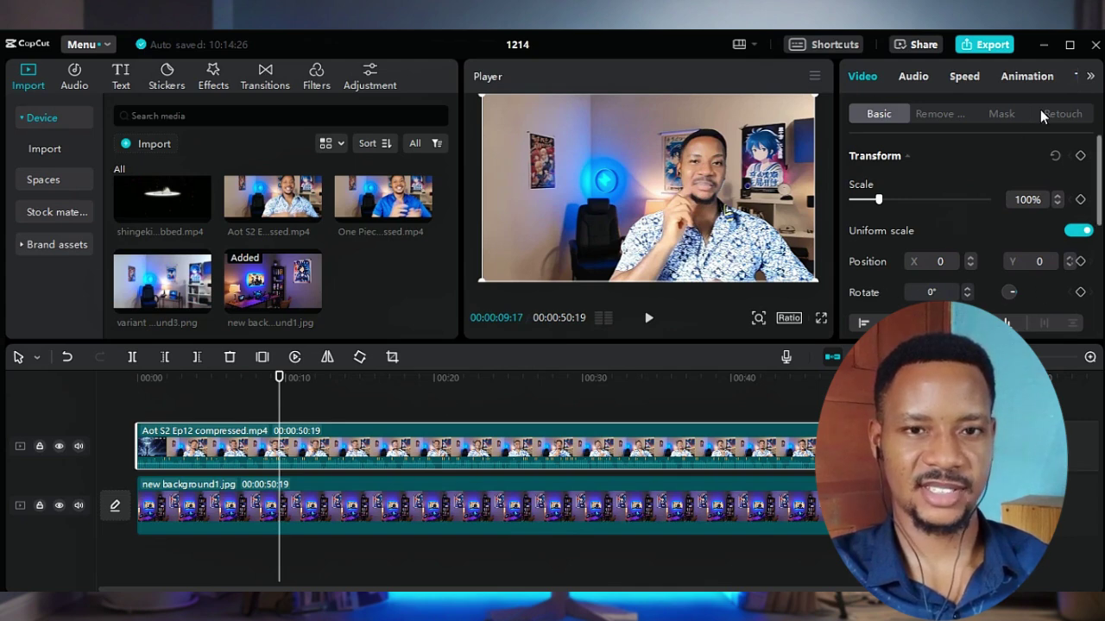
{"action": "left_click", "coordinate": [938, 115]}
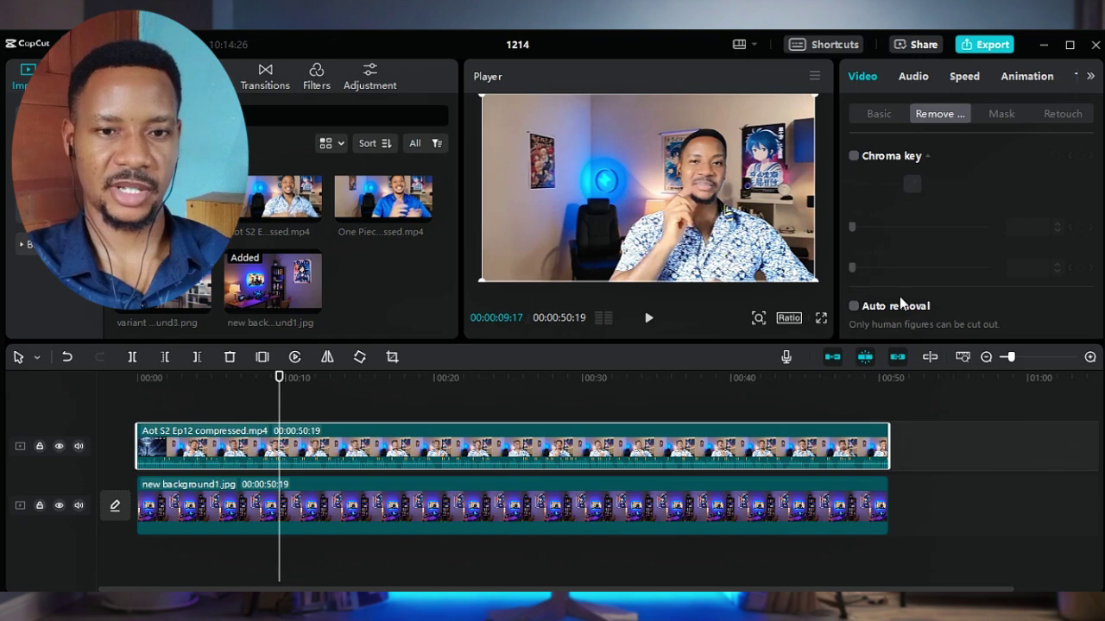
{"action": "left_click", "coordinate": [853, 306]}
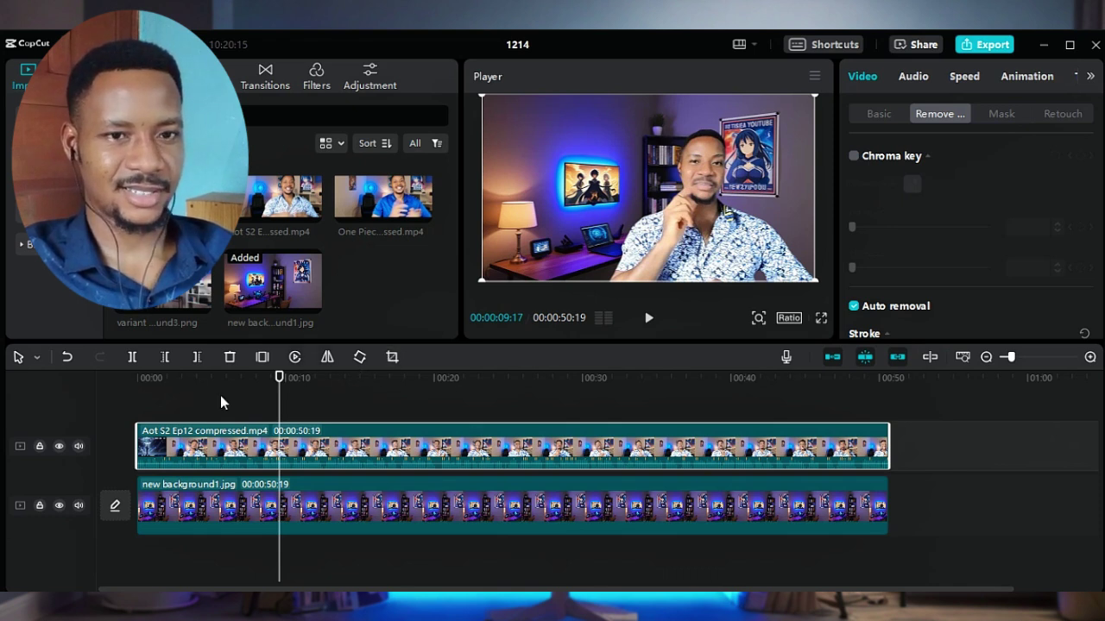
Check the cut-out speaker against the new background at several points along the timeline
{"action": "left_click", "coordinate": [262, 378]}
{"action": "left_click", "coordinate": [367, 505]}
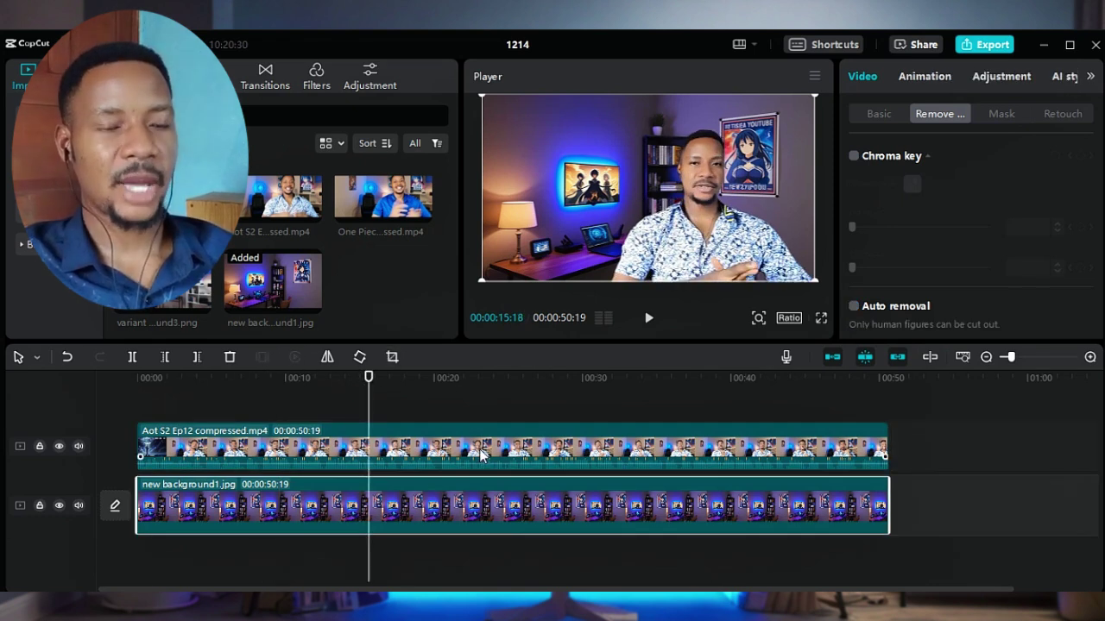
{"action": "left_click", "coordinate": [483, 455]}
{"action": "left_click", "coordinate": [525, 500]}
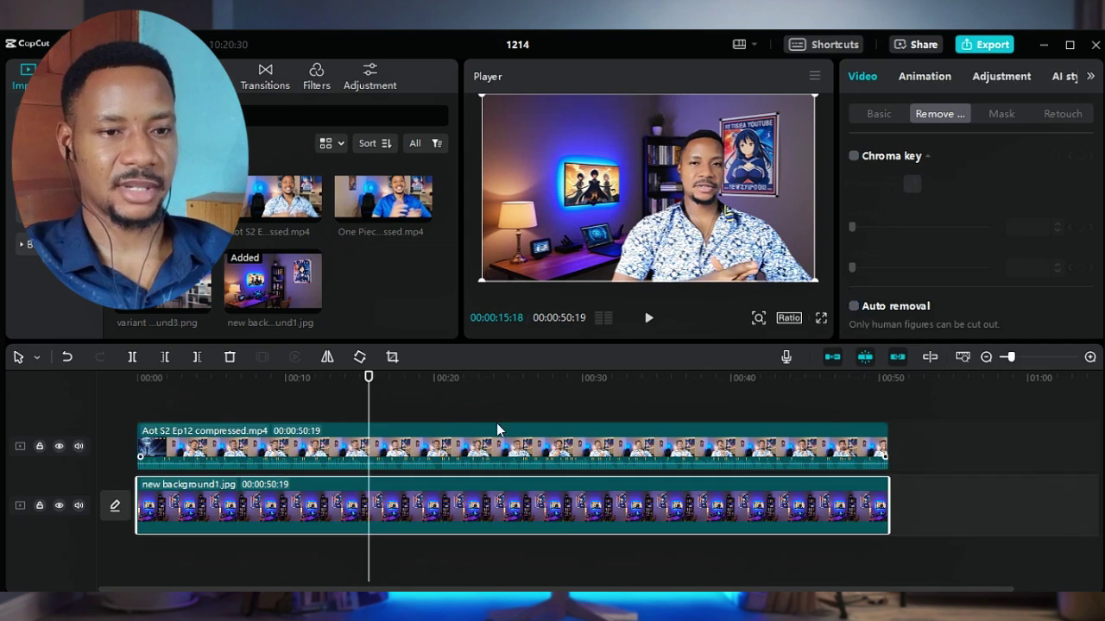
{"action": "left_click", "coordinate": [328, 379]}
{"action": "left_click", "coordinate": [484, 377]}
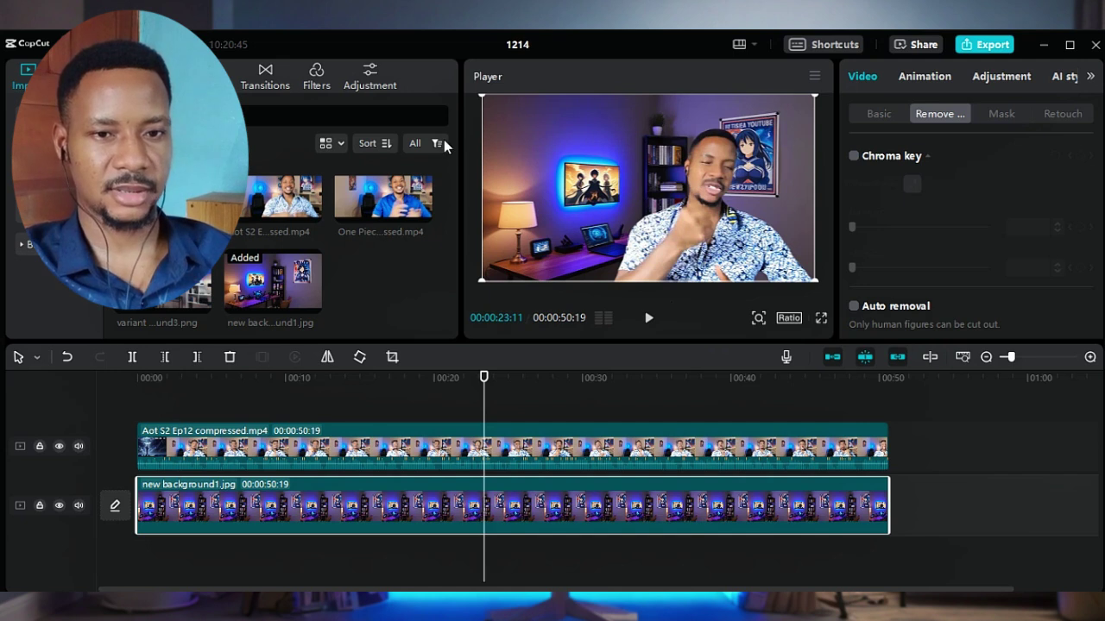
Try the 16:9 canvas ratio and return it to Original
{"action": "left_click", "coordinate": [788, 319]}
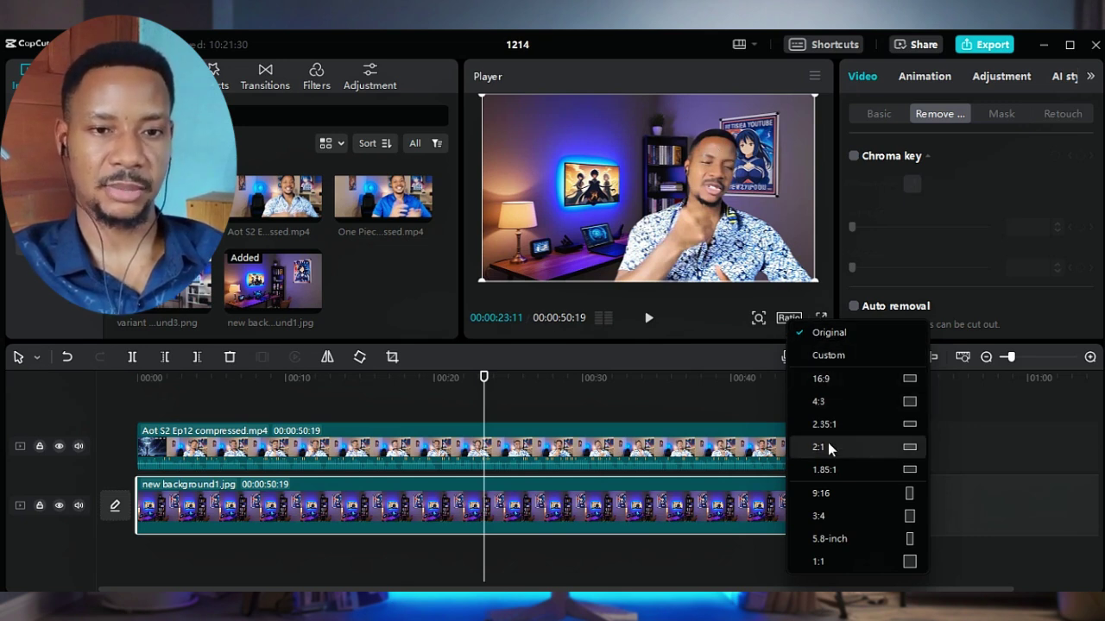
{"action": "left_click", "coordinate": [828, 379]}
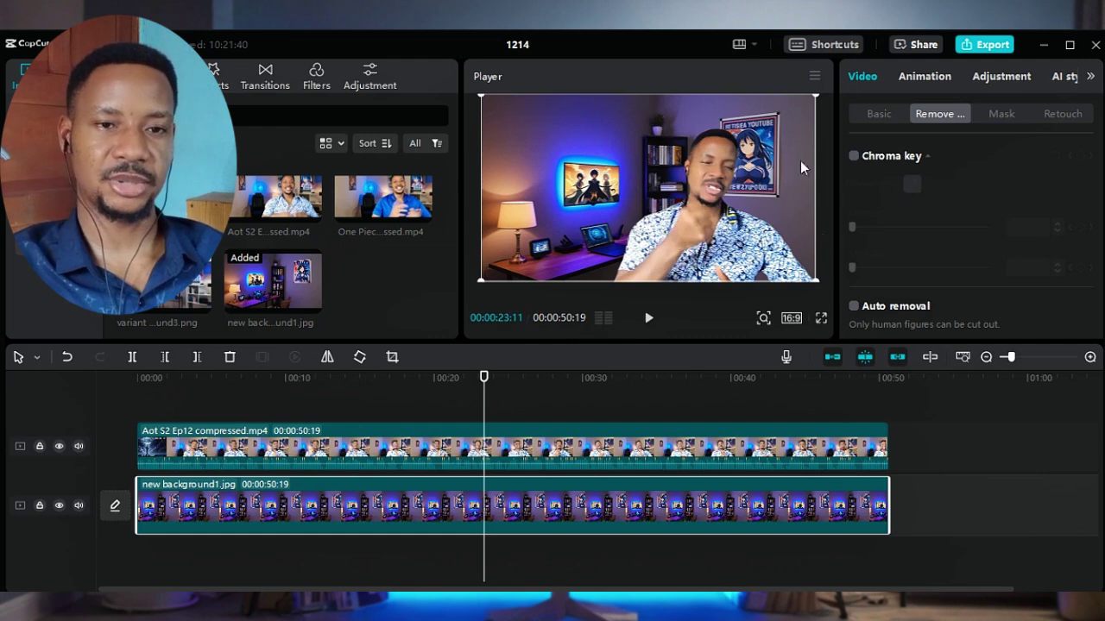
{"action": "left_click", "coordinate": [792, 319]}
{"action": "left_click", "coordinate": [838, 330]}
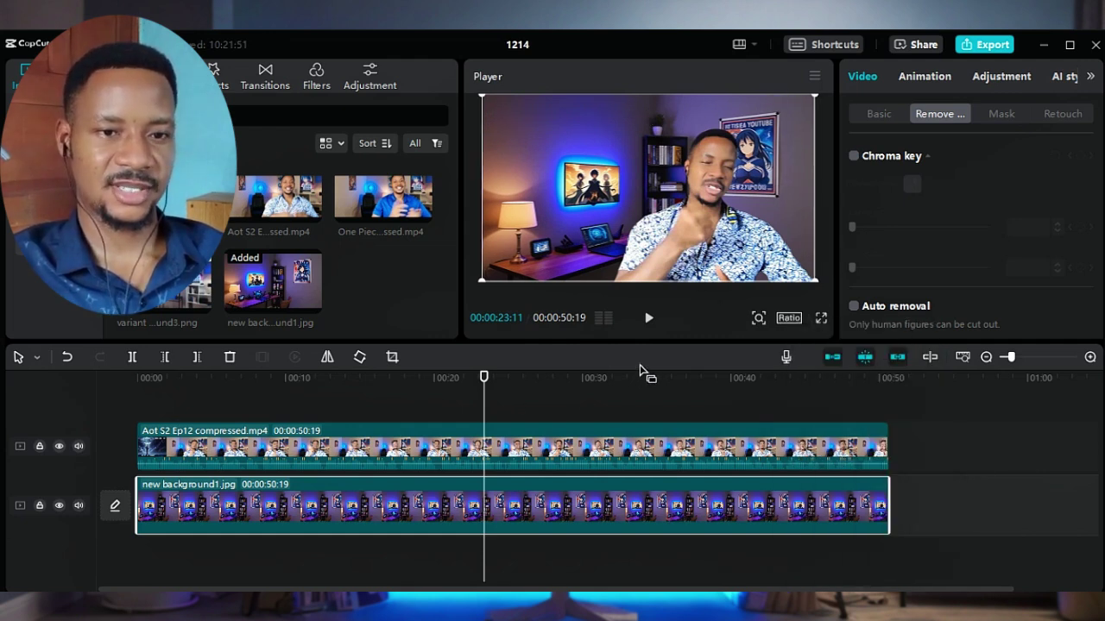
Set the scale of the new background1.jpg clip to 102%
{"action": "left_click", "coordinate": [697, 378]}
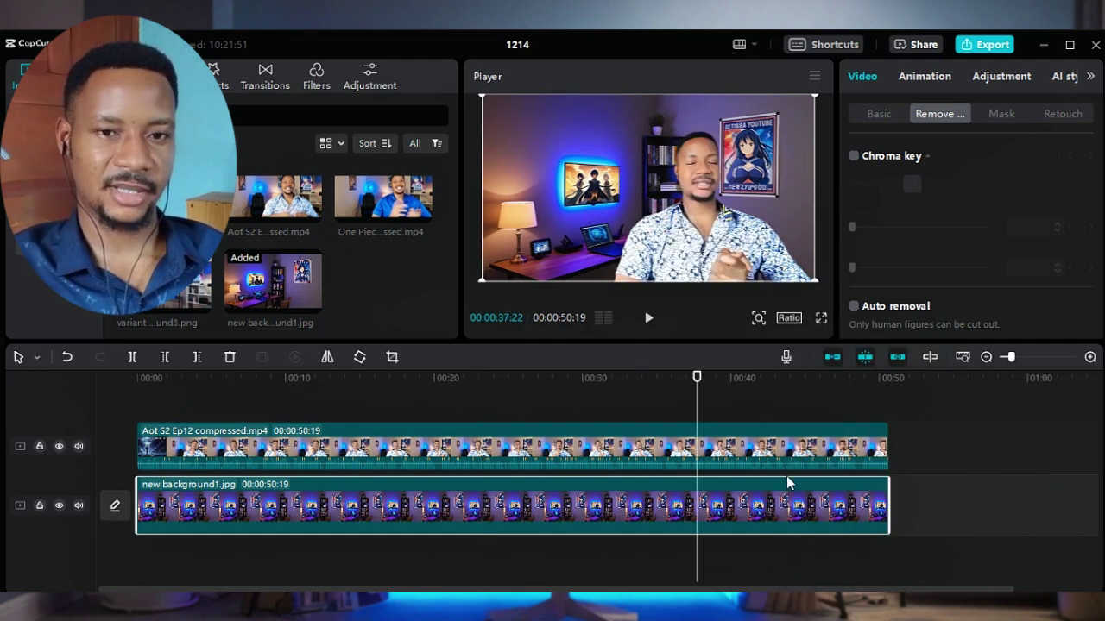
{"action": "left_click", "coordinate": [872, 113]}
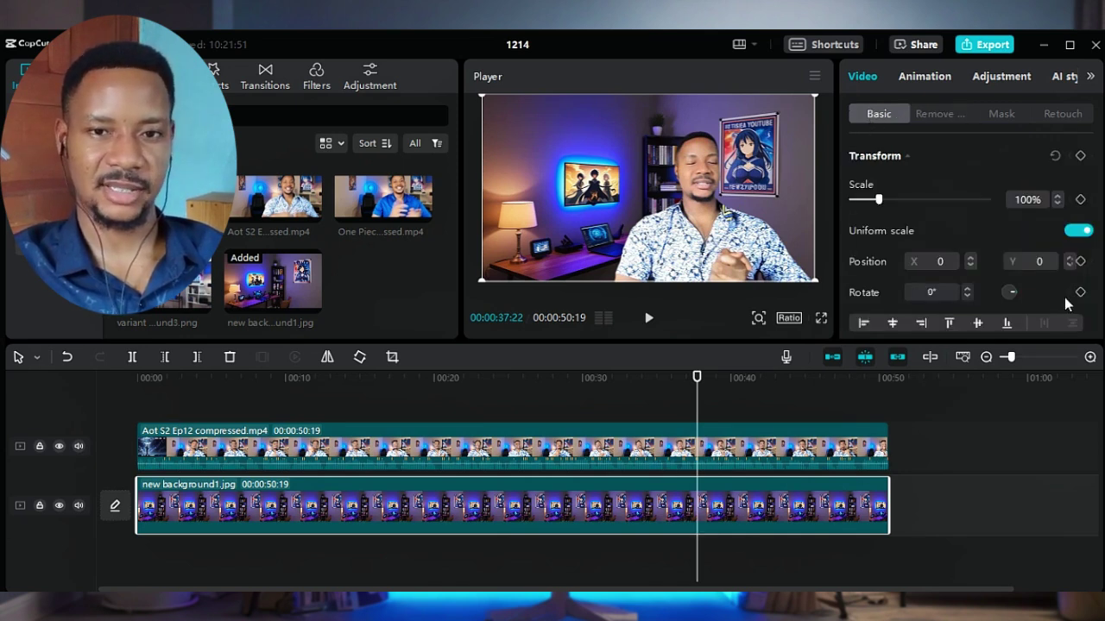
{"action": "left_click", "coordinate": [1032, 202]}
{"action": "key", "text": "BackSpace"}
{"action": "type", "text": "2"}
{"action": "key", "text": "Return"}
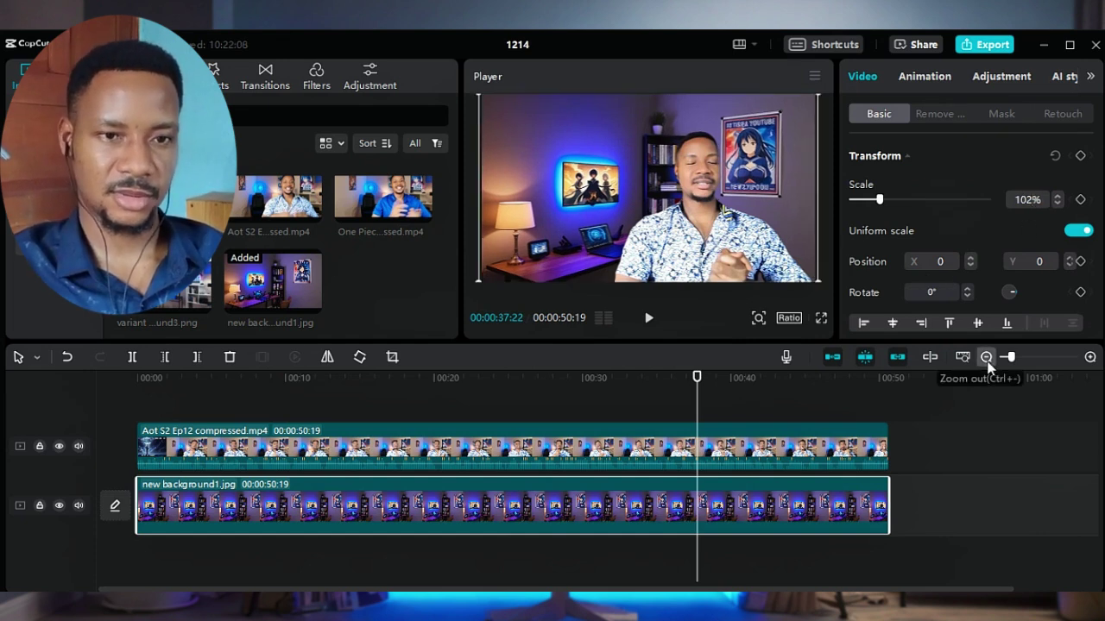
Set the scale of the Aot S2 Ep12 video clip to 101% and play the composite to review it
{"action": "left_click", "coordinate": [778, 431]}
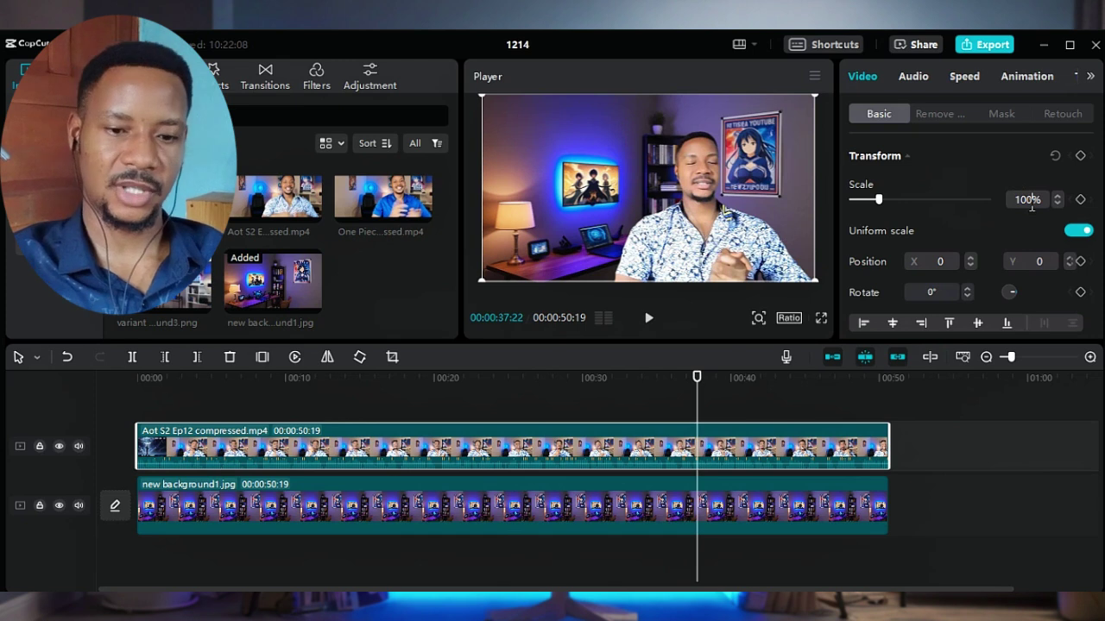
{"action": "scroll", "coordinate": [1032, 205], "scroll_direction": "up", "scroll_amount": 1}
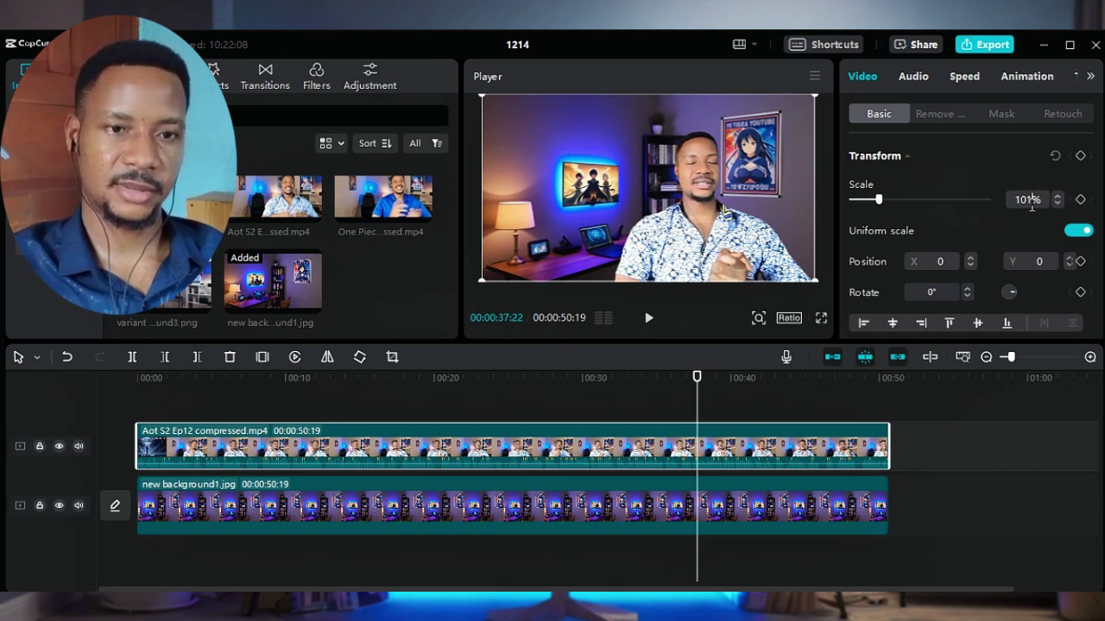
{"action": "left_click", "coordinate": [378, 374]}
{"action": "key", "text": "space"}
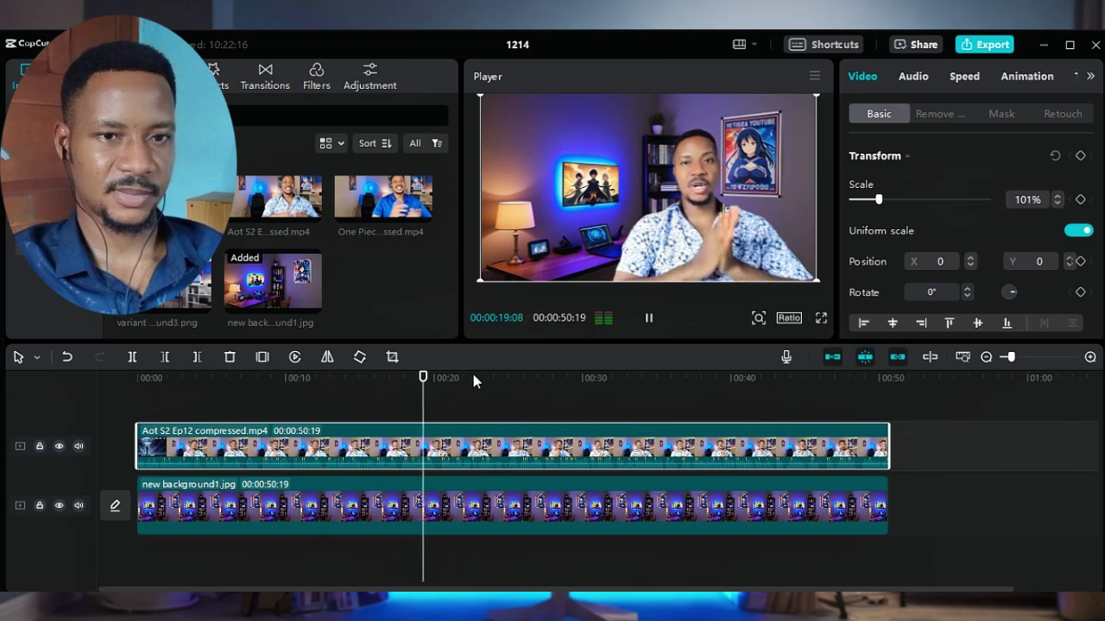
{"action": "left_click", "coordinate": [505, 378]}
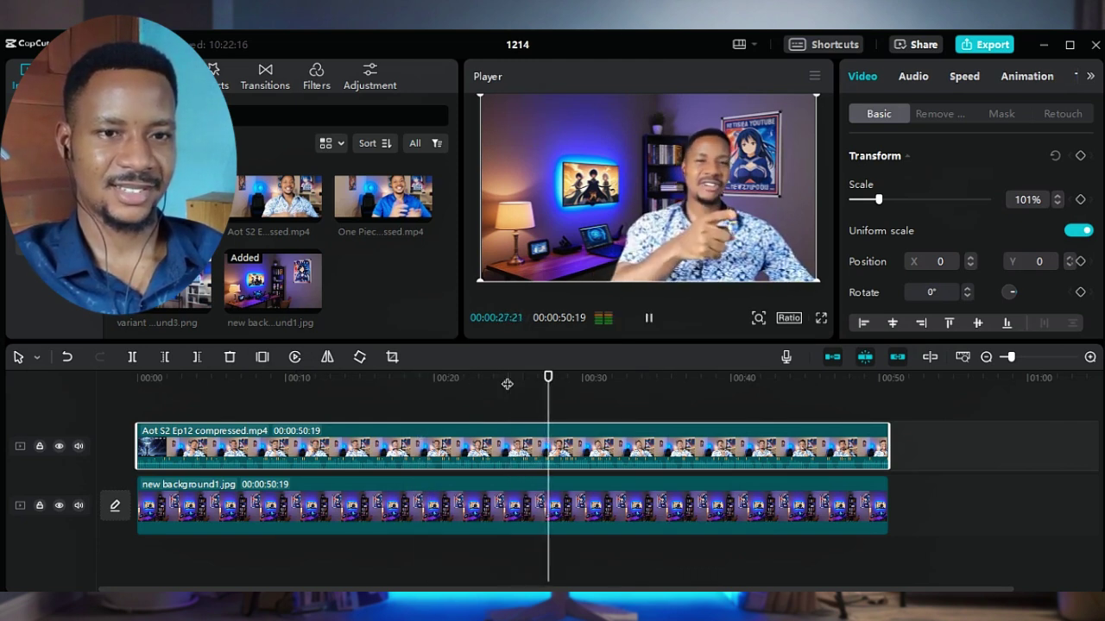
{"action": "key", "text": "space"}
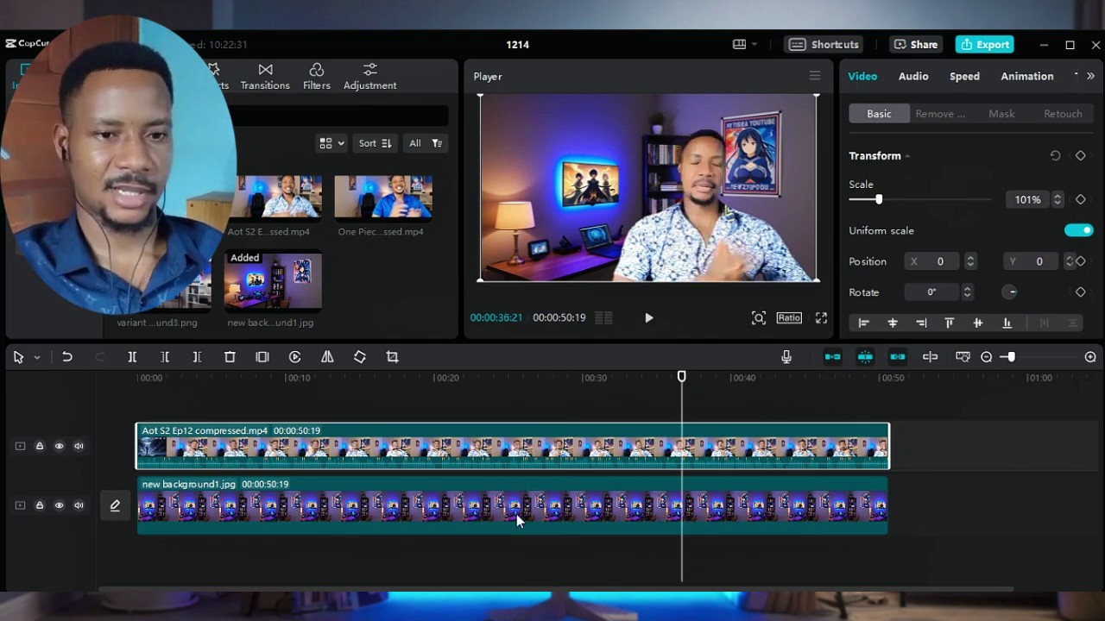
Apply the Lens effect Blur to the new background1.jpg clip and set its blur strength to 5
{"action": "left_click", "coordinate": [730, 496]}
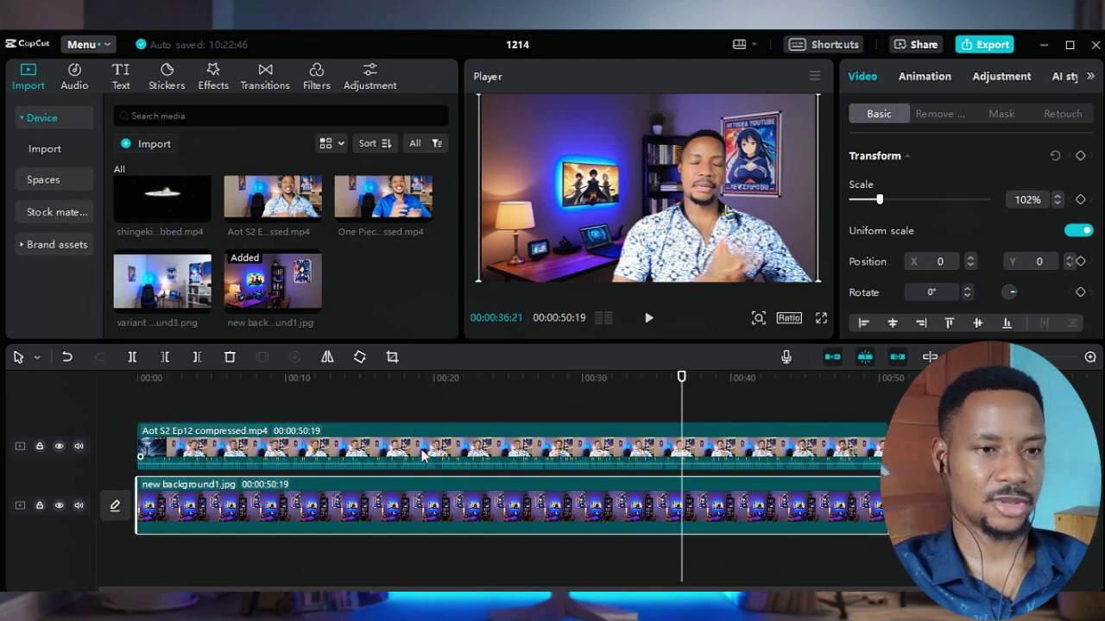
{"action": "left_click", "coordinate": [213, 76]}
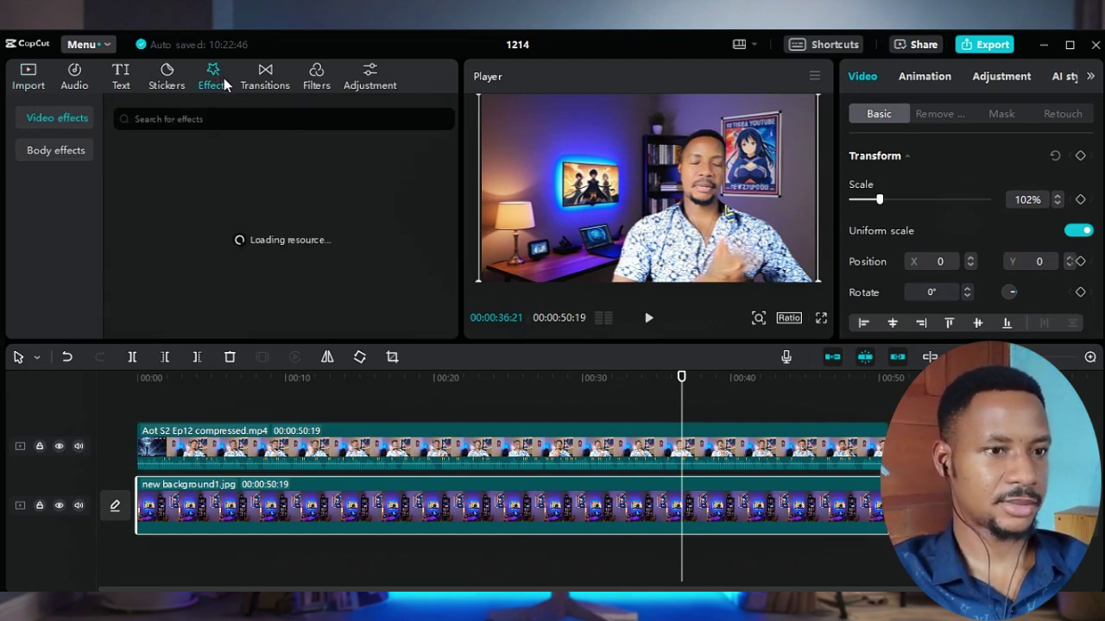
{"action": "left_click", "coordinate": [21, 124]}
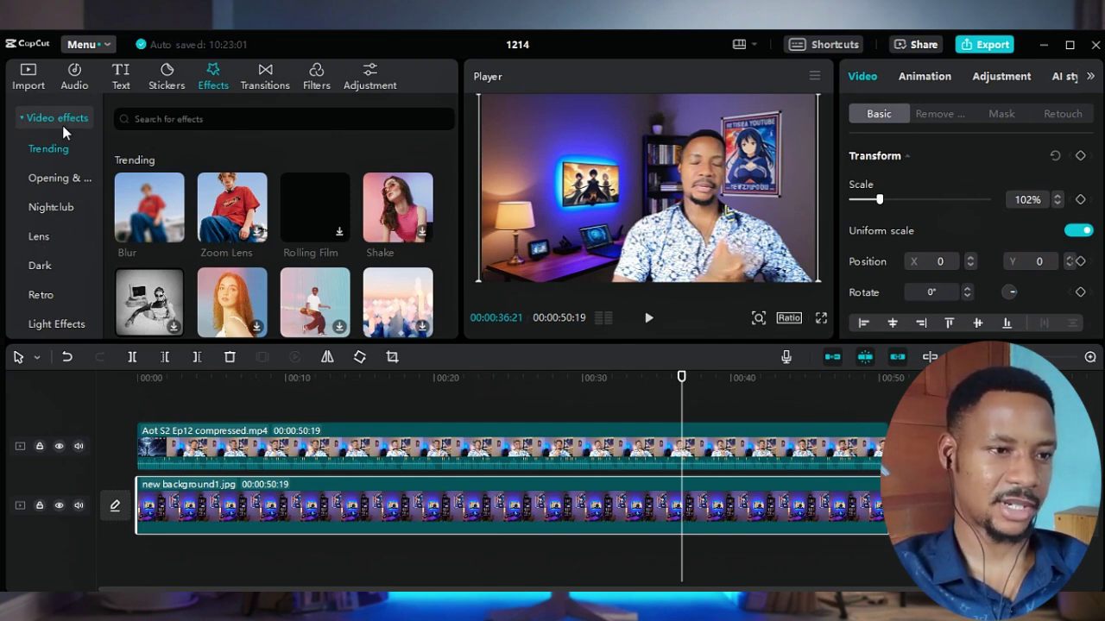
{"action": "left_click", "coordinate": [35, 243]}
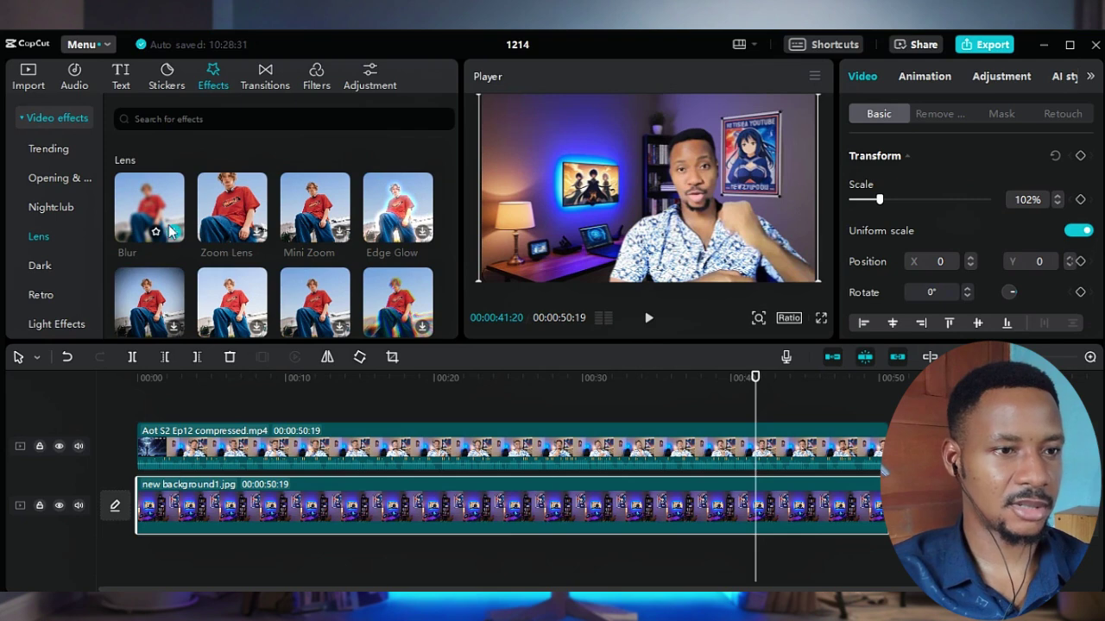
{"action": "left_click_drag", "start_coordinate": [149, 226], "coordinate": [224, 505]}
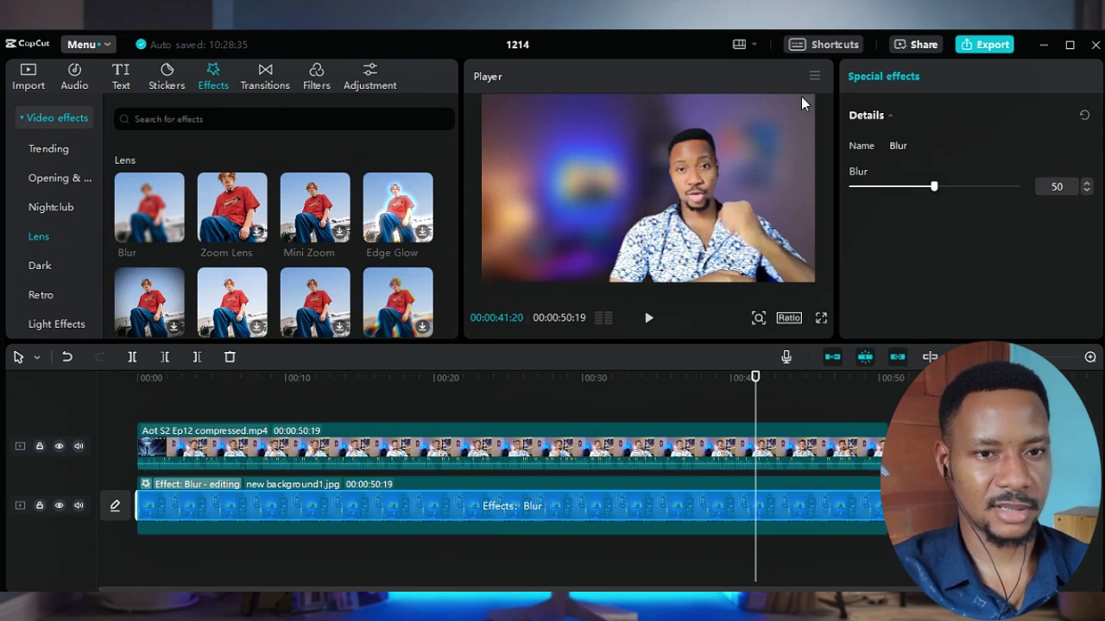
{"action": "left_click_drag", "start_coordinate": [932, 185], "coordinate": [862, 195]}
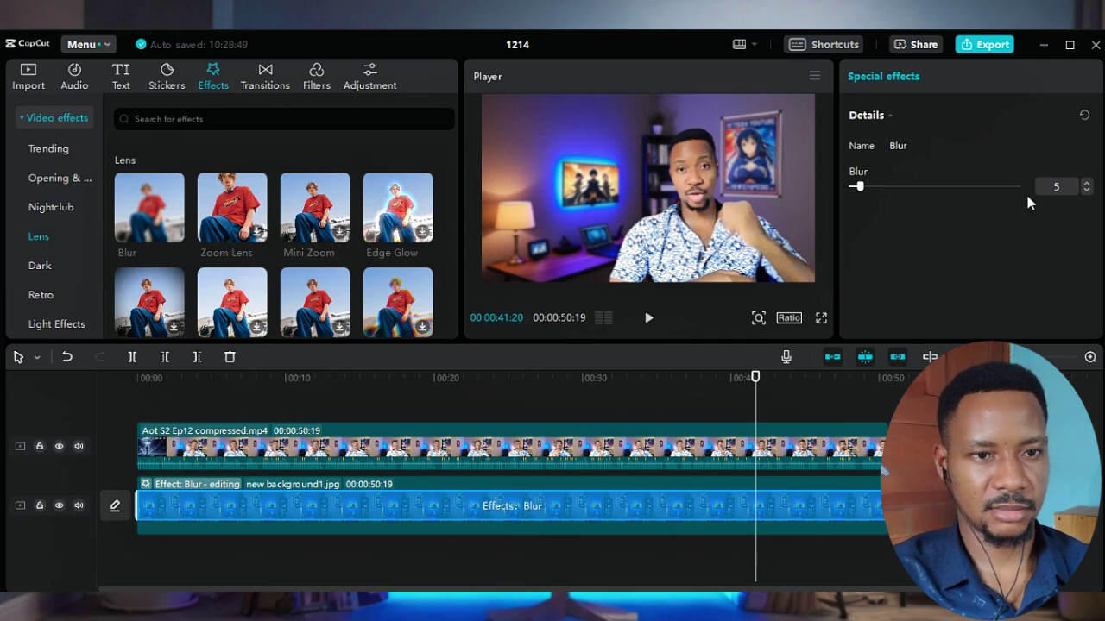
Finish editing the blur effect and check the speaker against the blurred background at several points along the timeline
{"action": "left_click", "coordinate": [597, 379]}
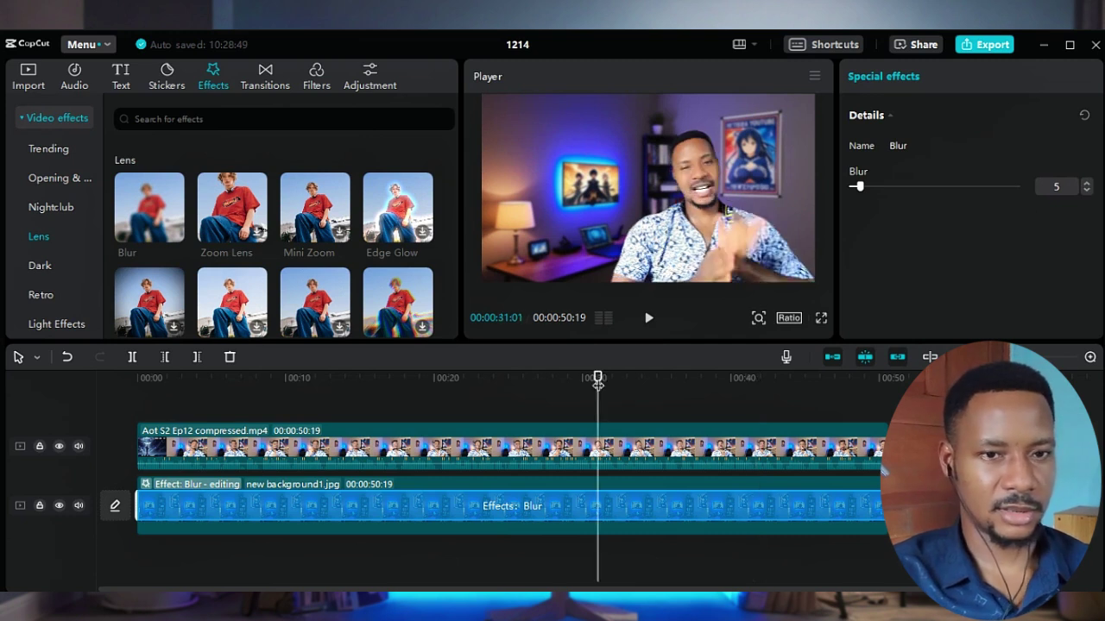
{"action": "left_click", "coordinate": [358, 381]}
{"action": "left_click", "coordinate": [306, 381]}
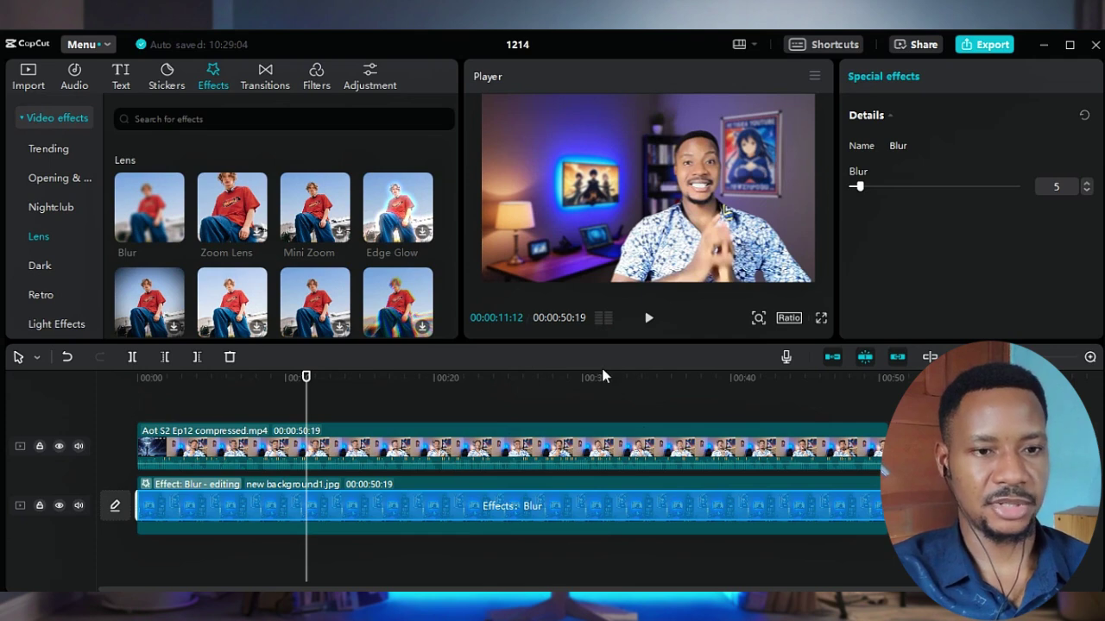
{"action": "left_click_drag", "start_coordinate": [642, 384], "coordinate": [738, 380]}
{"action": "left_click", "coordinate": [778, 380]}
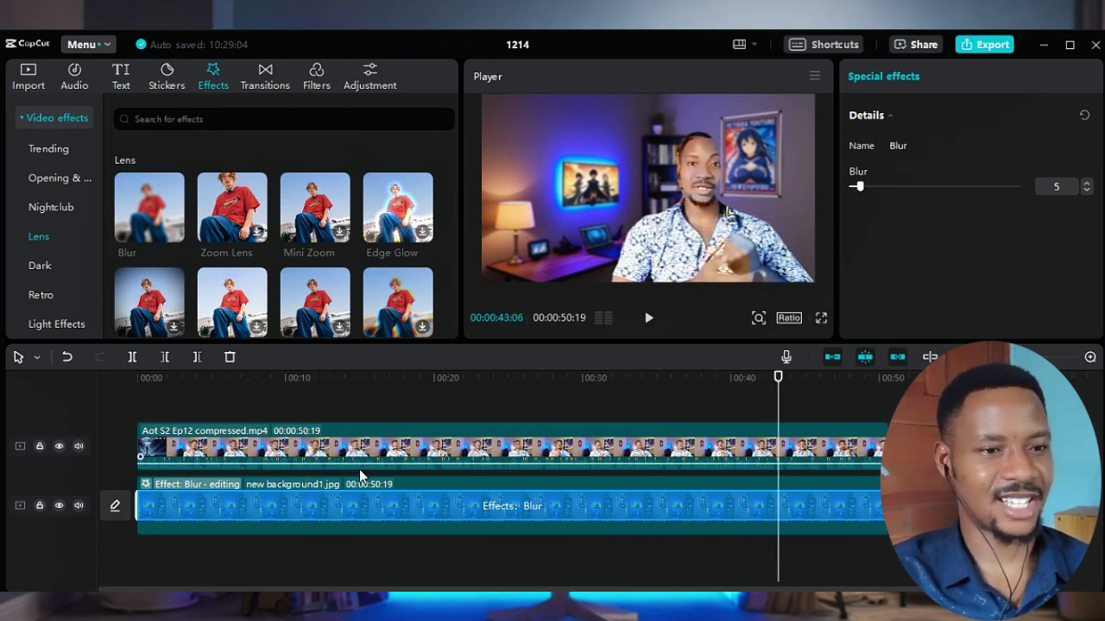
{"action": "left_click", "coordinate": [312, 455]}
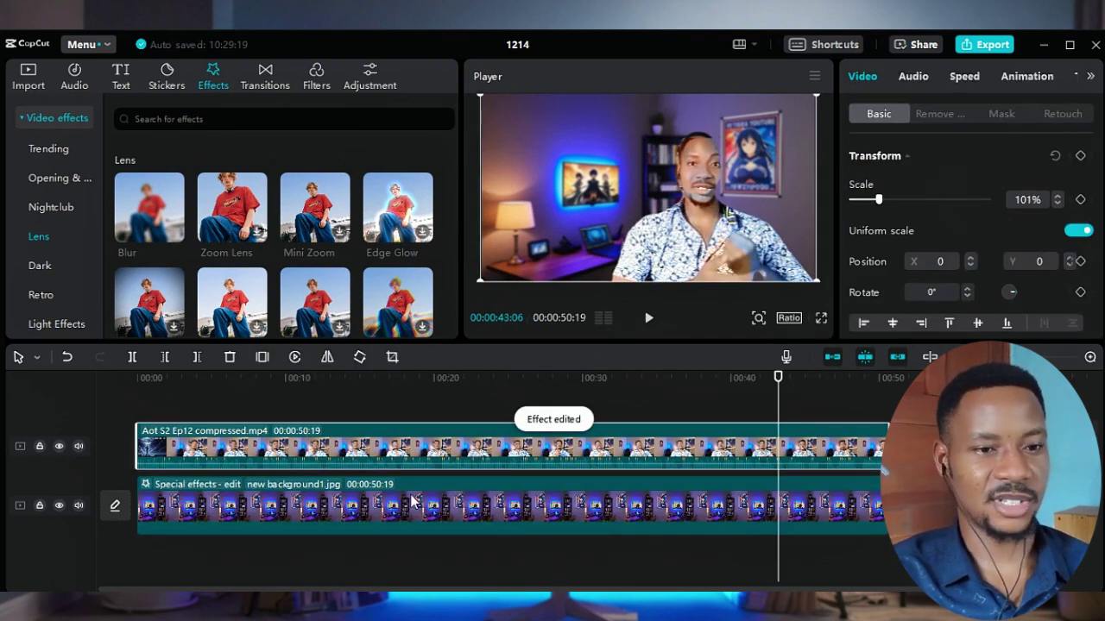
{"action": "left_click", "coordinate": [457, 528]}
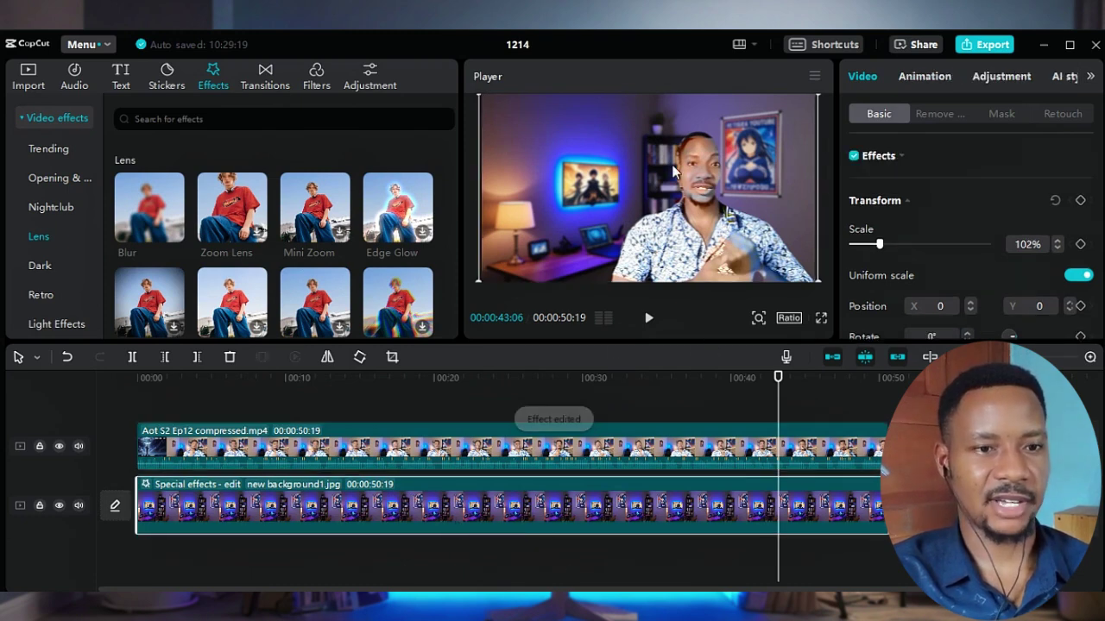
{"action": "left_click", "coordinate": [301, 377]}
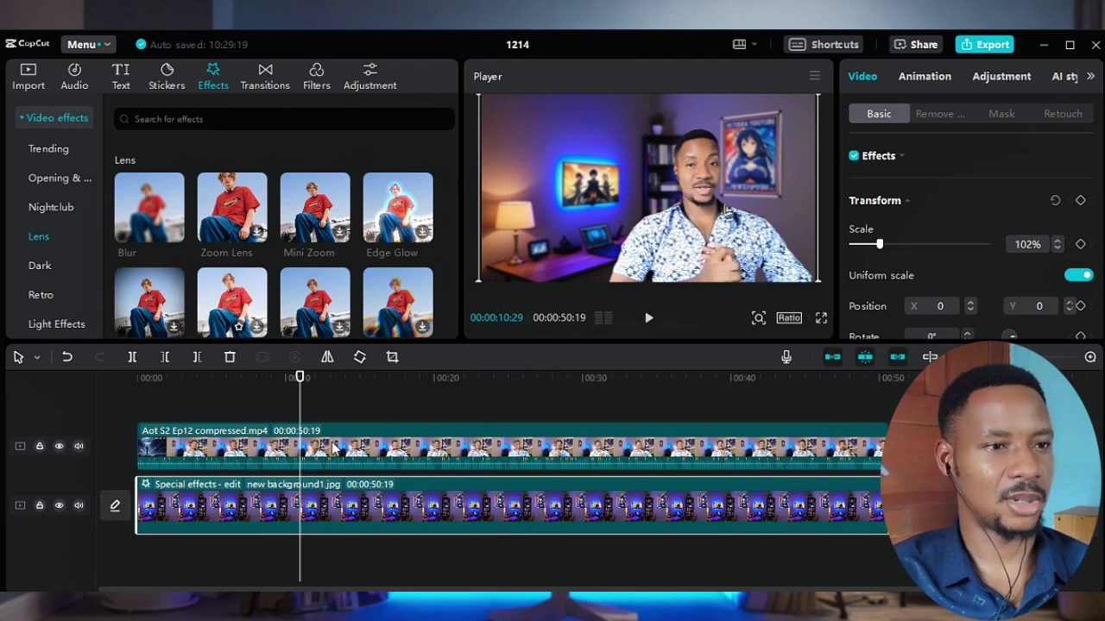
Replace the new background1.jpg clip with the image variant background3, keeping the original video effect
{"action": "left_click", "coordinate": [41, 85]}
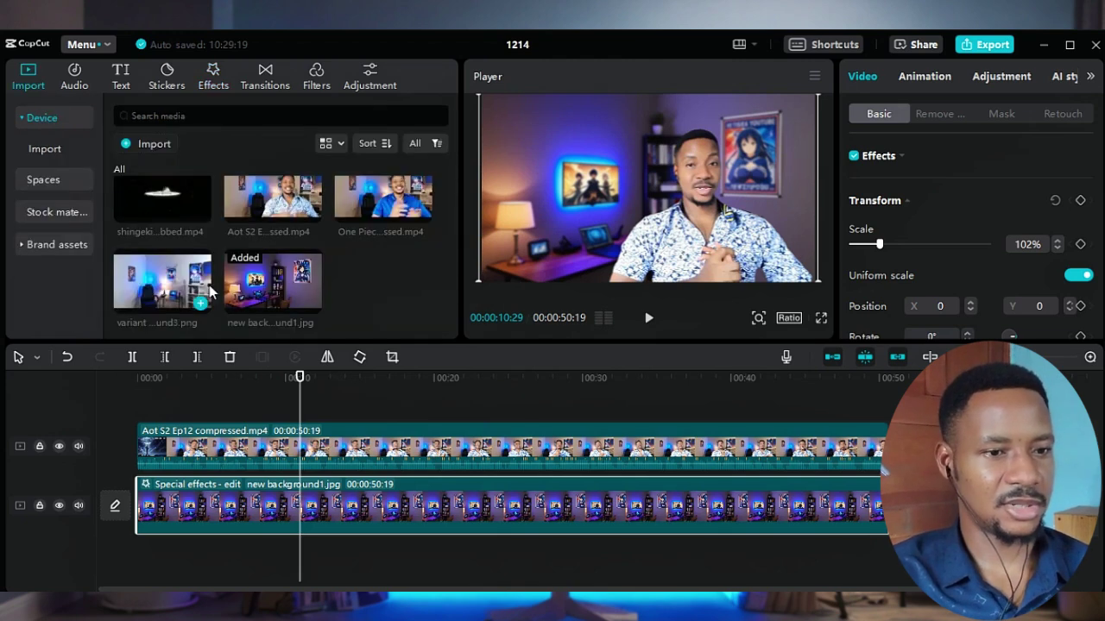
{"action": "right_click", "coordinate": [368, 516]}
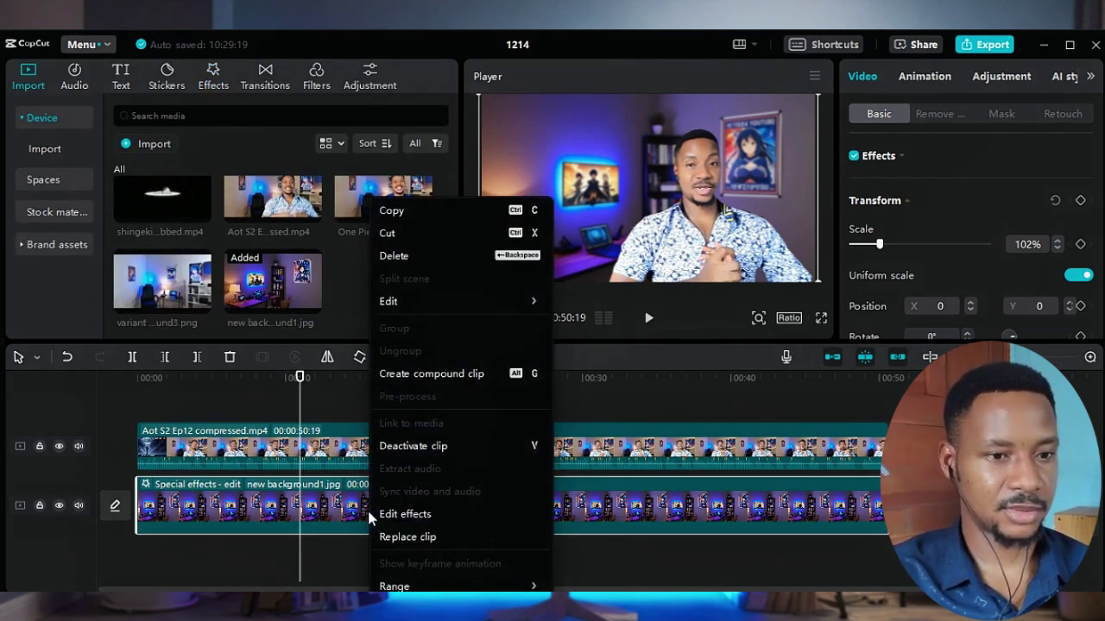
{"action": "left_click", "coordinate": [405, 537]}
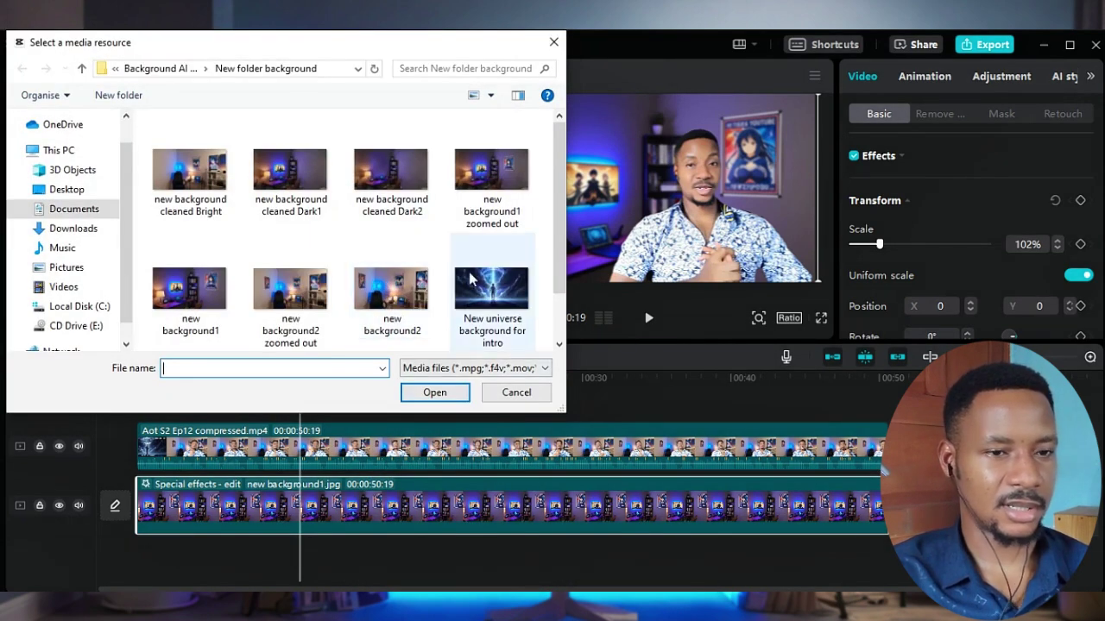
{"action": "scroll", "coordinate": [558, 226], "scroll_direction": "down", "scroll_amount": 1}
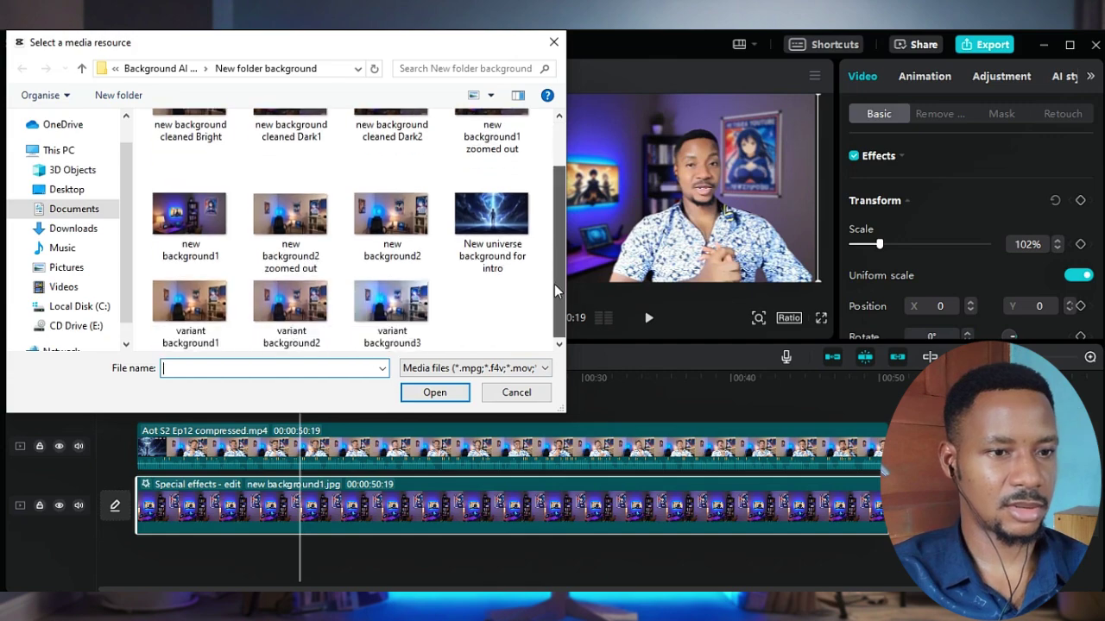
{"action": "left_click", "coordinate": [392, 302]}
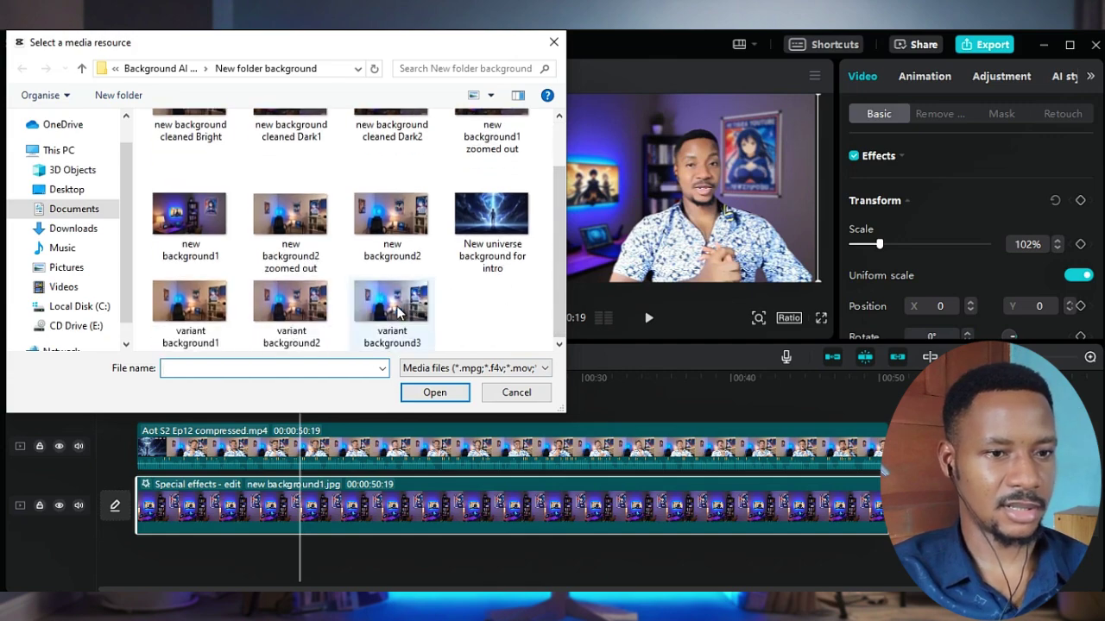
{"action": "left_click", "coordinate": [435, 397]}
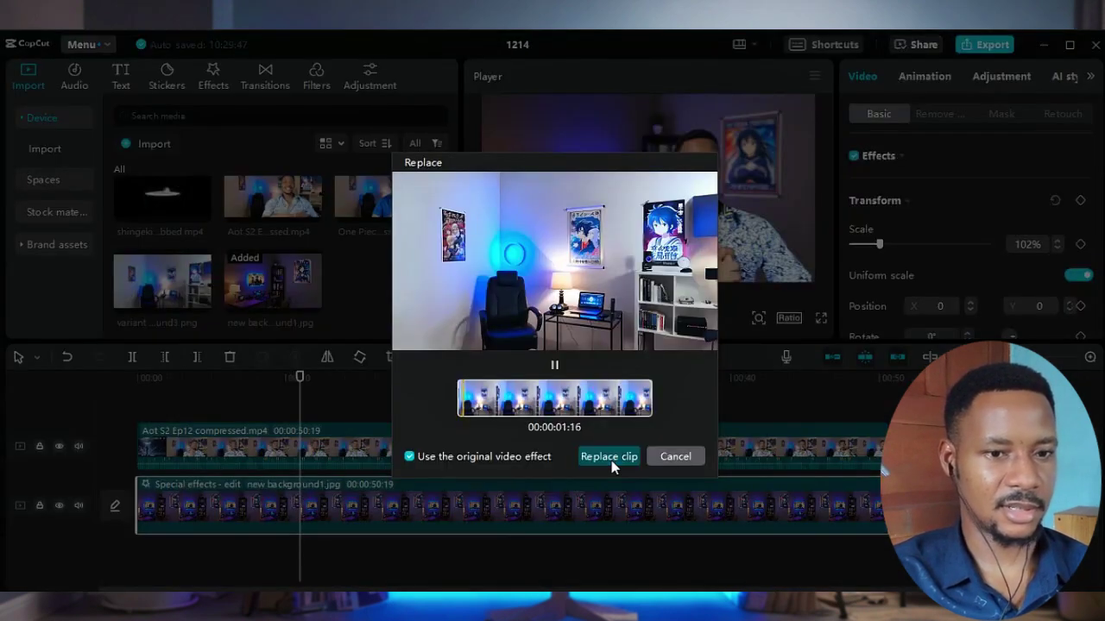
{"action": "left_click", "coordinate": [609, 457]}
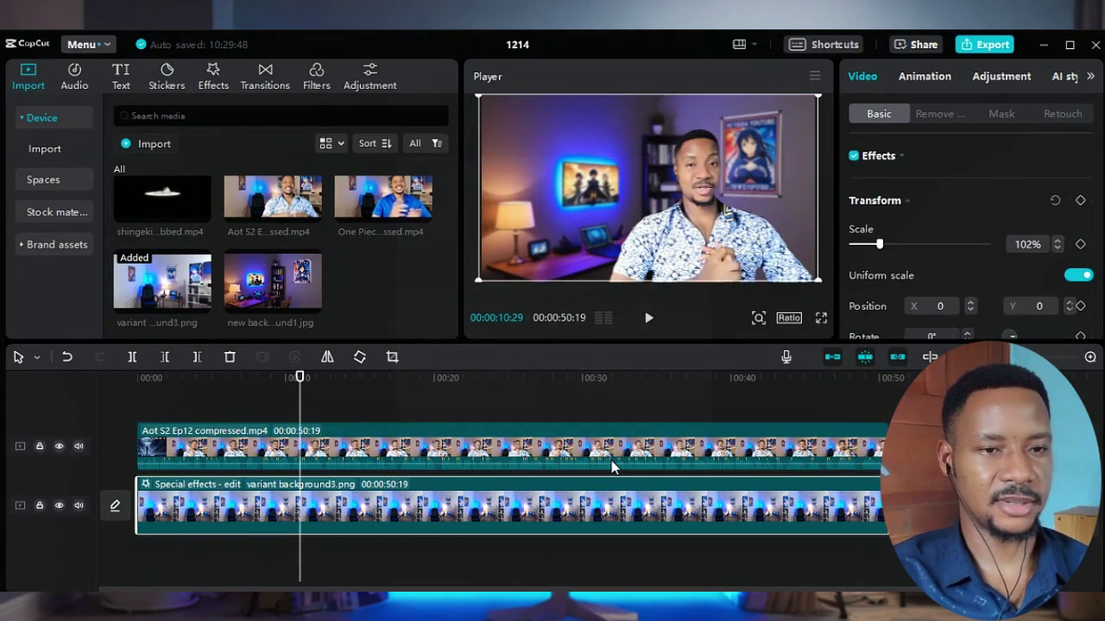
Check the composite with the variant background3 image at several points along the timeline
{"action": "left_click", "coordinate": [480, 383]}
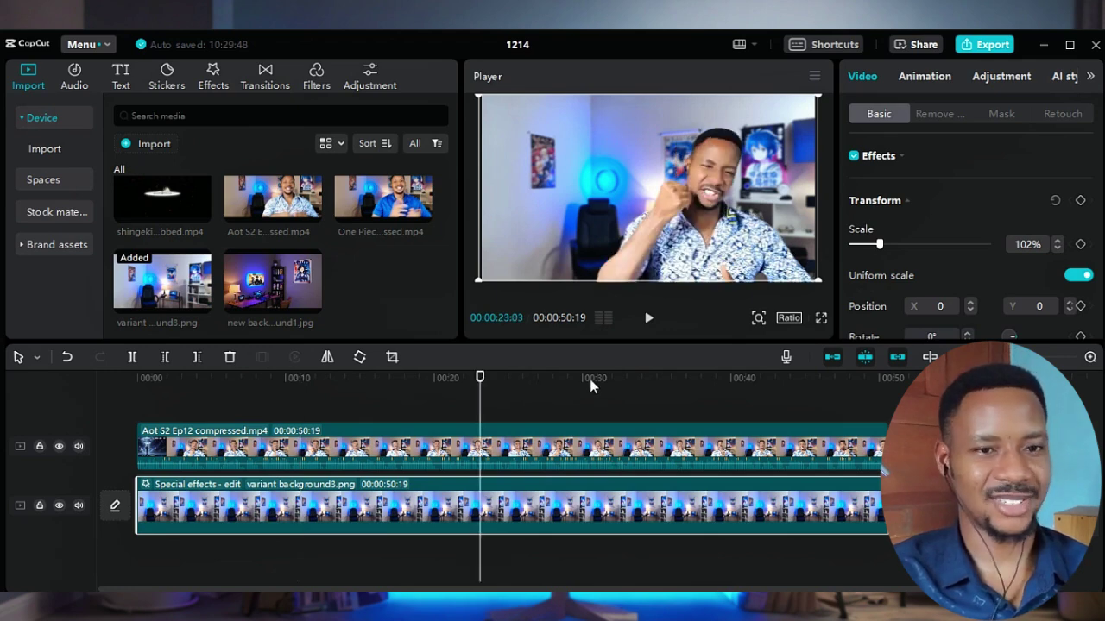
{"action": "left_click", "coordinate": [720, 380]}
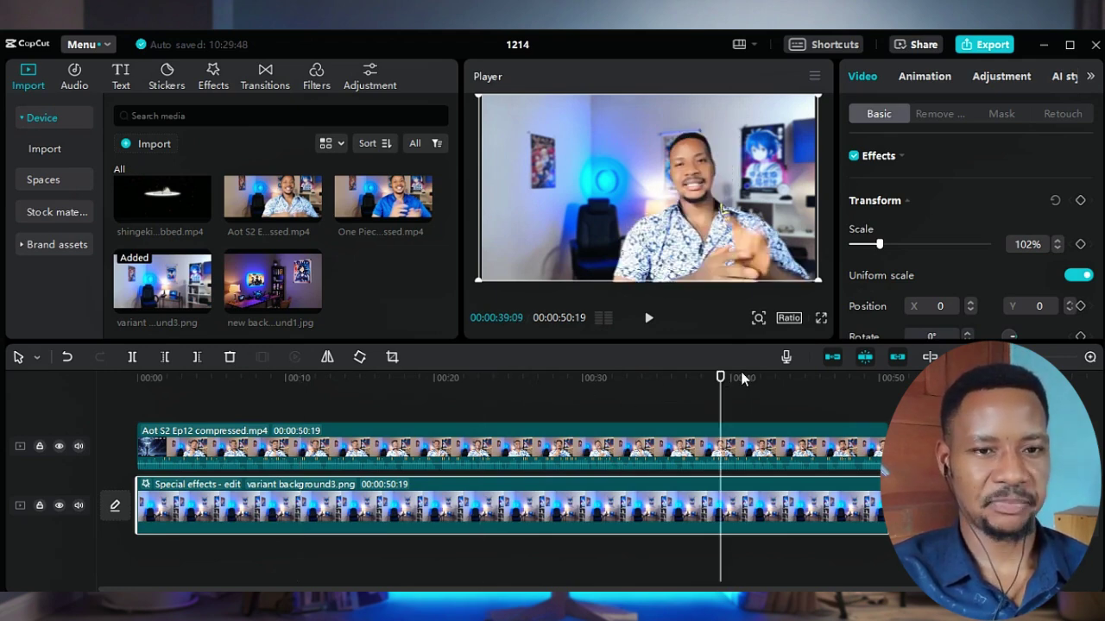
{"action": "left_click", "coordinate": [749, 379]}
{"action": "left_click", "coordinate": [774, 379]}
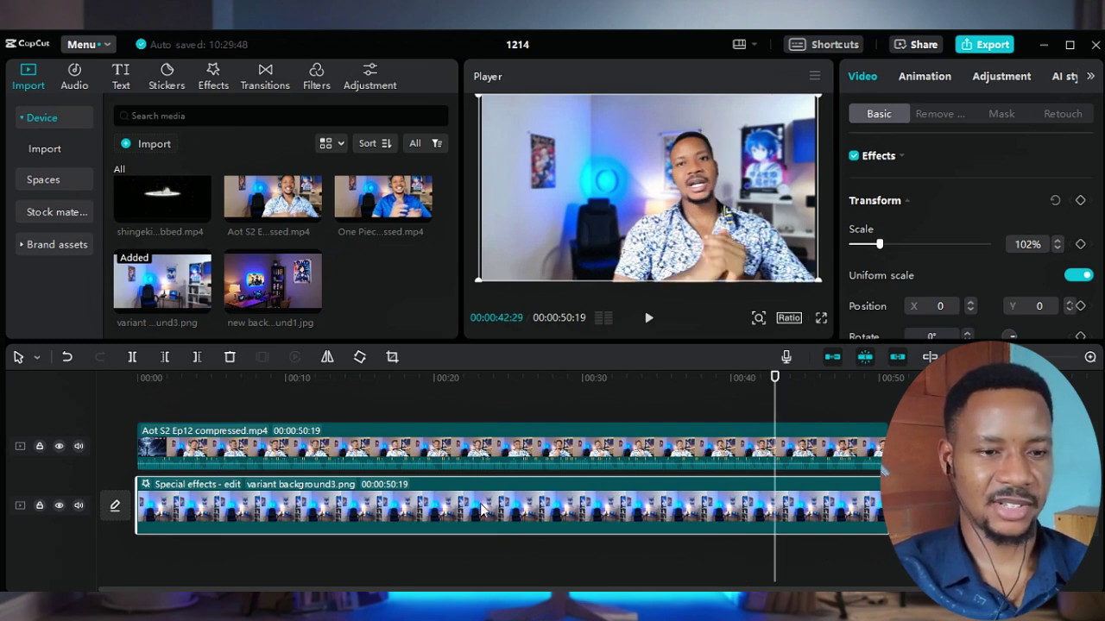
Replace the variant background3.png clip with variant background2, keeping the original effect, and preview the composite at two earlier points
{"action": "right_click", "coordinate": [450, 504]}
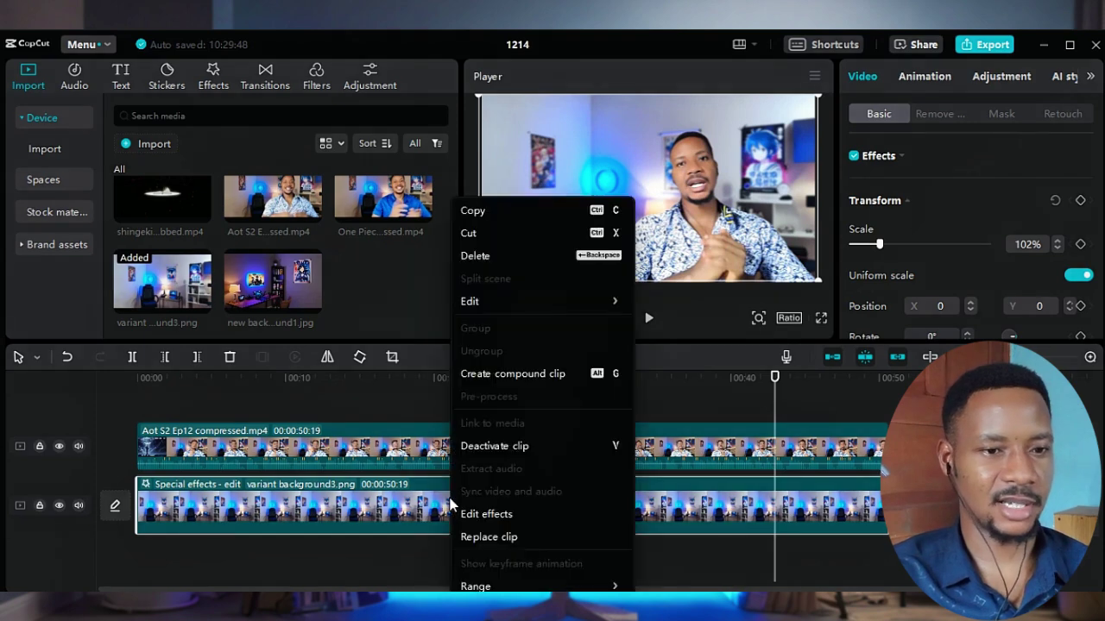
{"action": "left_click", "coordinate": [488, 537]}
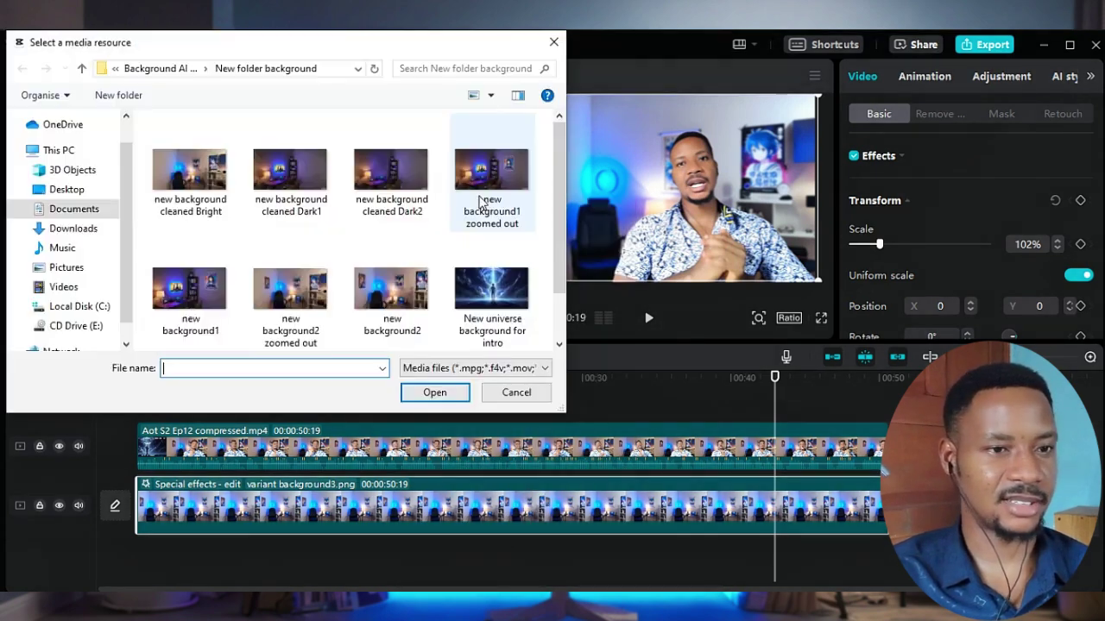
{"action": "scroll", "coordinate": [557, 207], "scroll_direction": "down", "scroll_amount": 2}
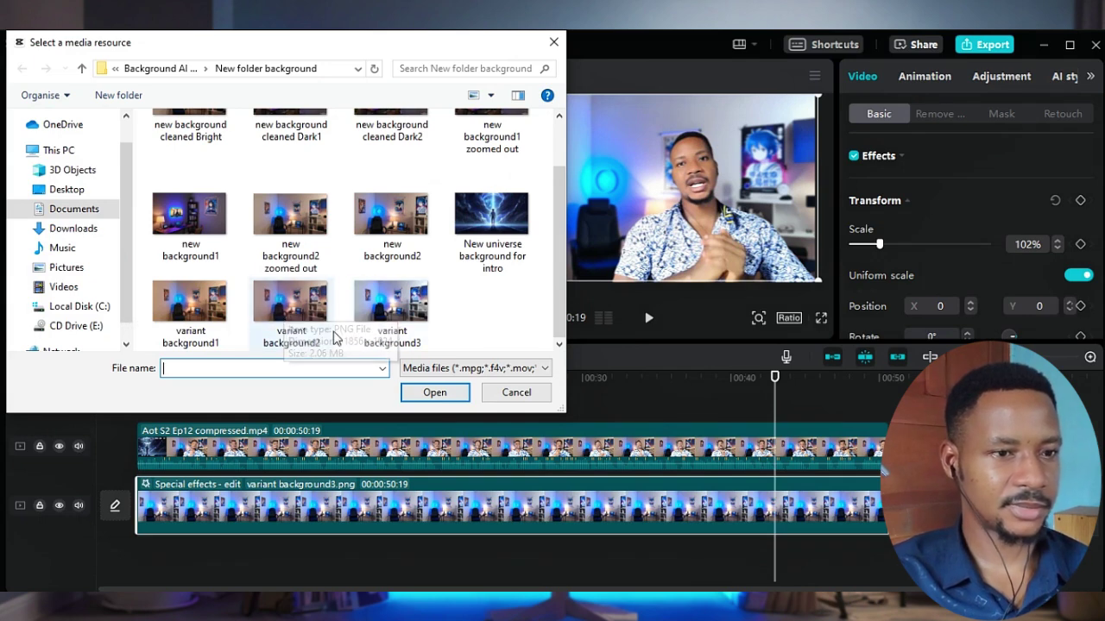
{"action": "left_click", "coordinate": [273, 315]}
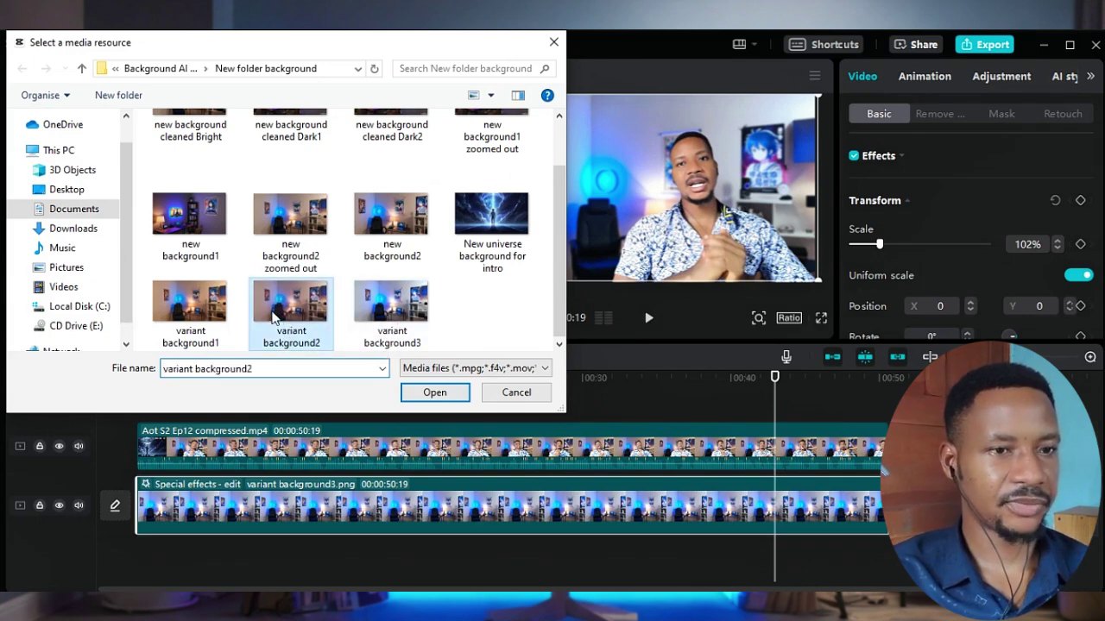
{"action": "left_click", "coordinate": [433, 390]}
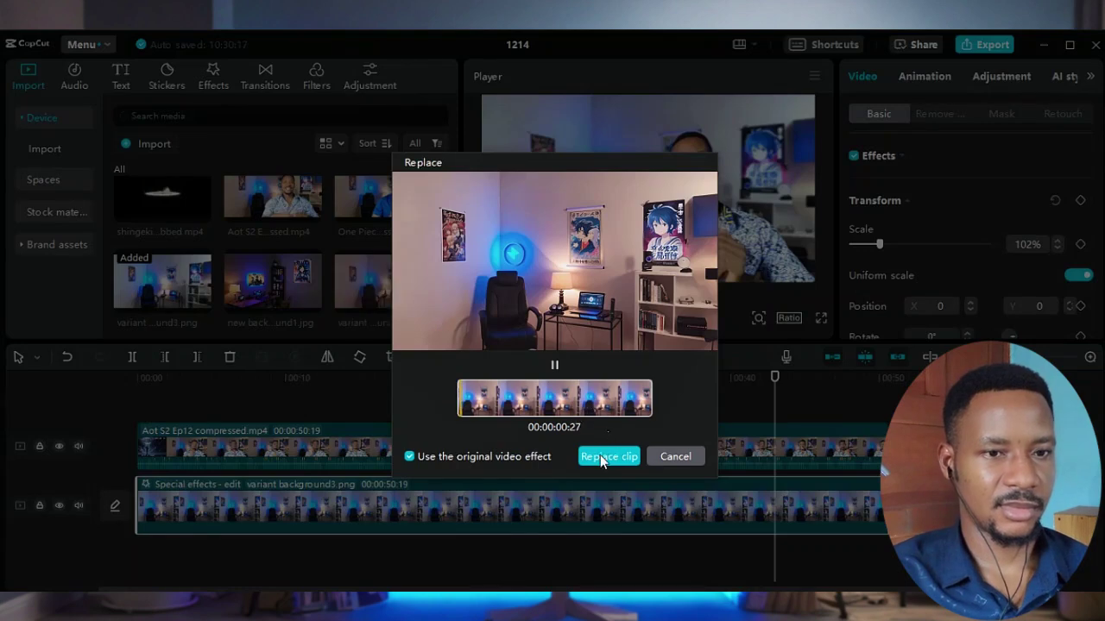
{"action": "left_click", "coordinate": [601, 455]}
{"action": "left_click", "coordinate": [440, 380]}
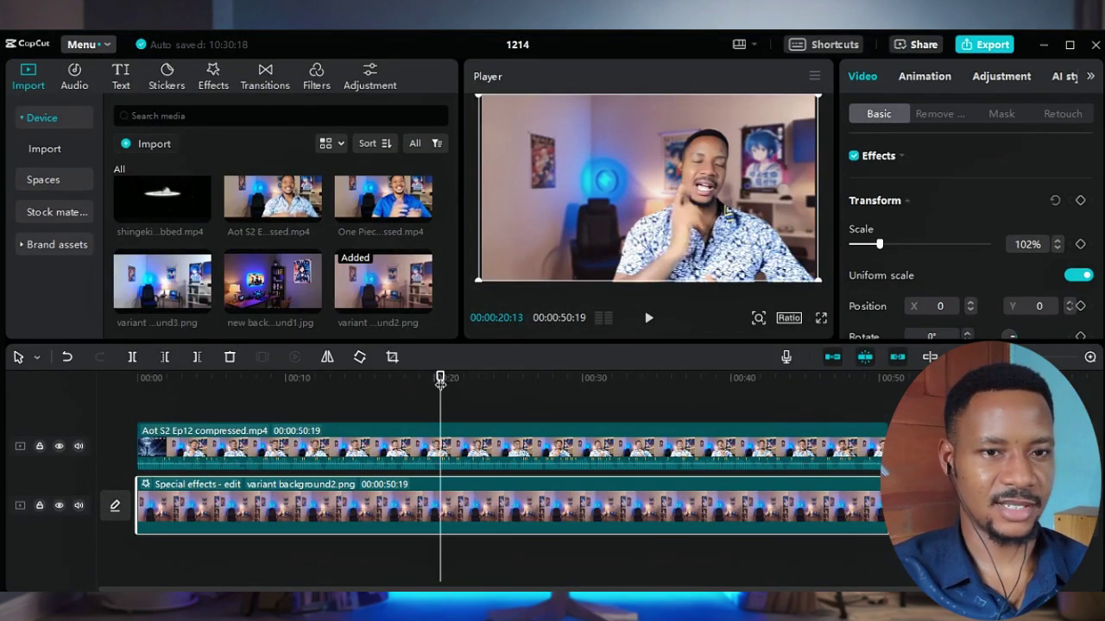
{"action": "left_click", "coordinate": [342, 380]}
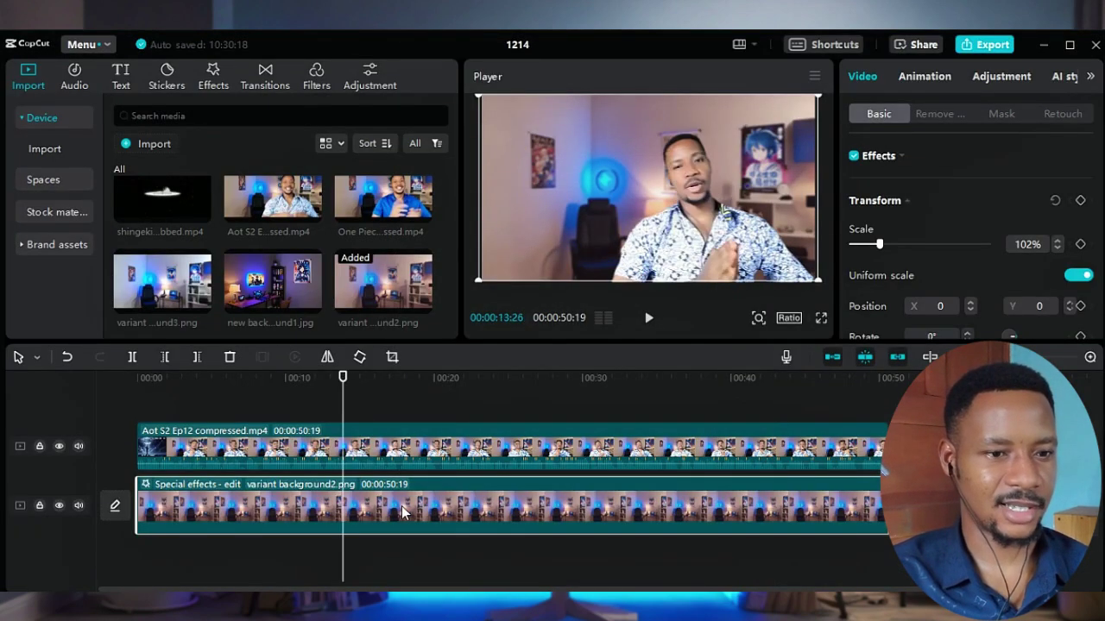
Replace the variant background2.png clip with variant background1, keeping the original effect, and preview the composite further along the timeline
{"action": "right_click", "coordinate": [401, 515]}
{"action": "left_click", "coordinate": [456, 545]}
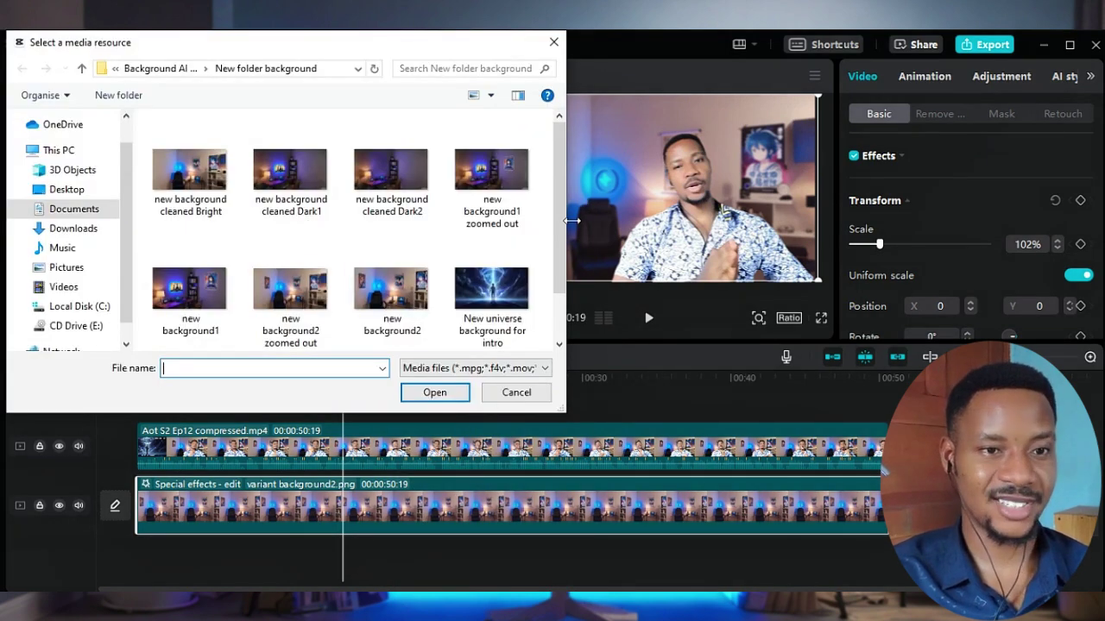
{"action": "scroll", "coordinate": [561, 226], "scroll_direction": "down", "scroll_amount": 2}
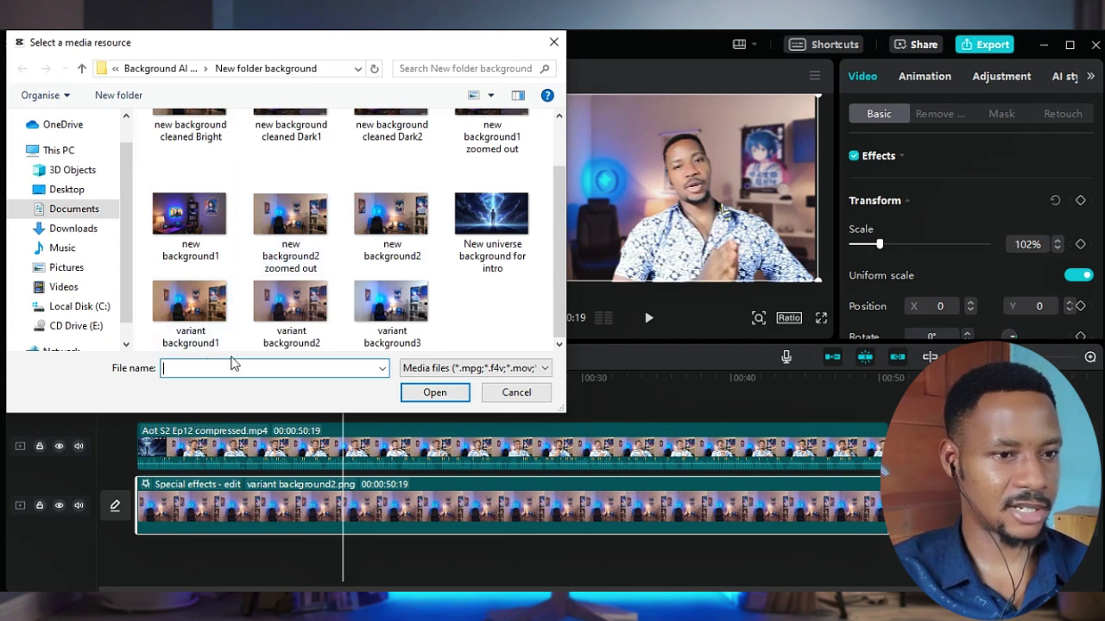
{"action": "left_click", "coordinate": [185, 301]}
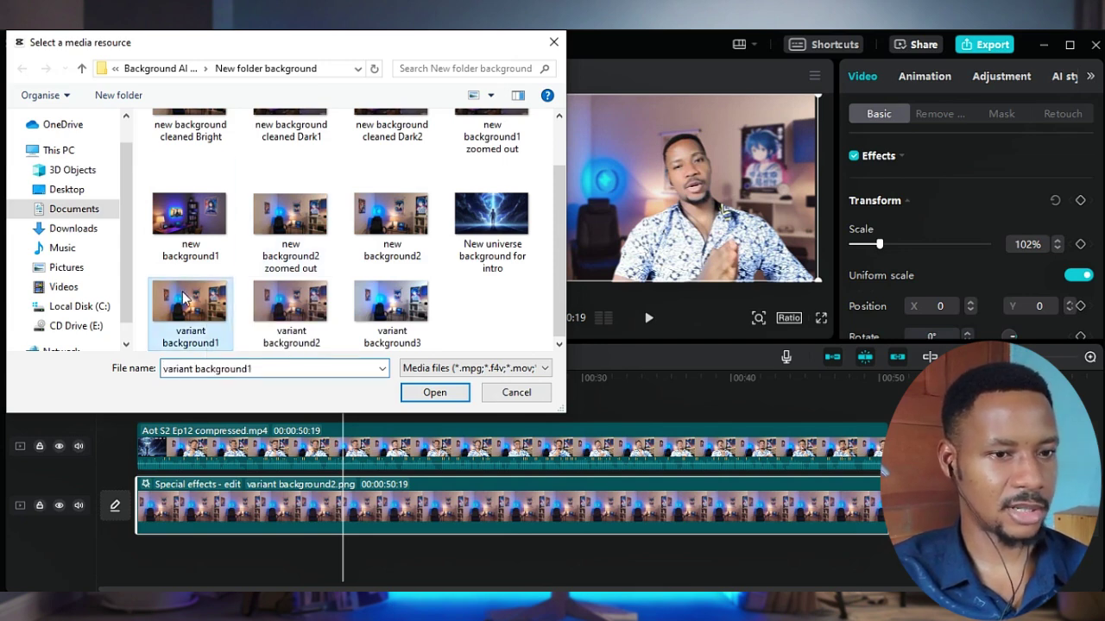
{"action": "left_click", "coordinate": [437, 392]}
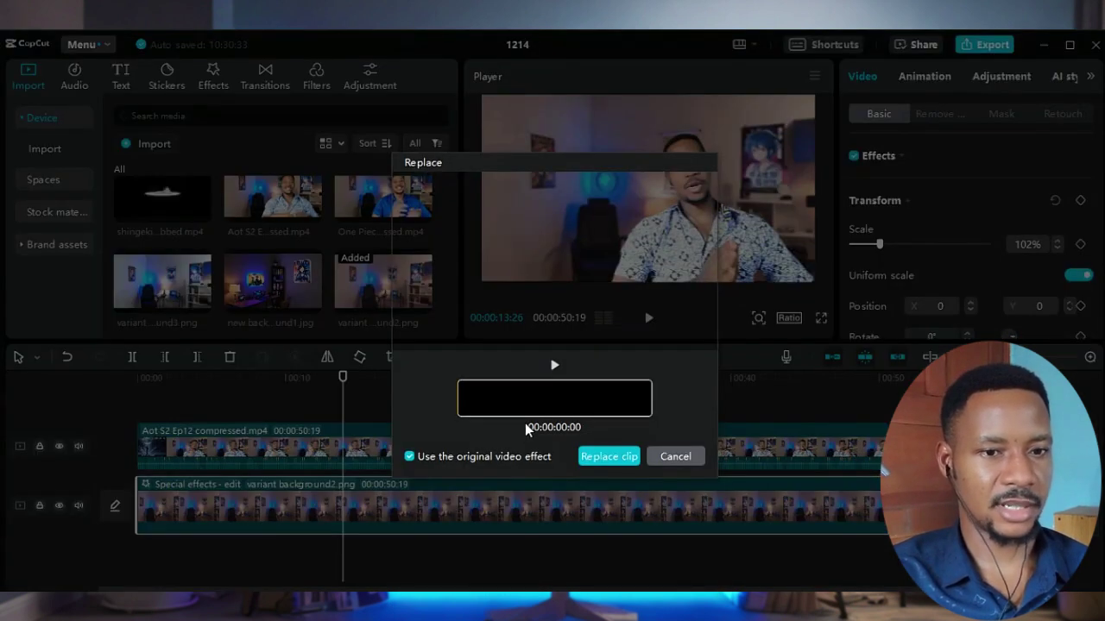
{"action": "left_click", "coordinate": [609, 456]}
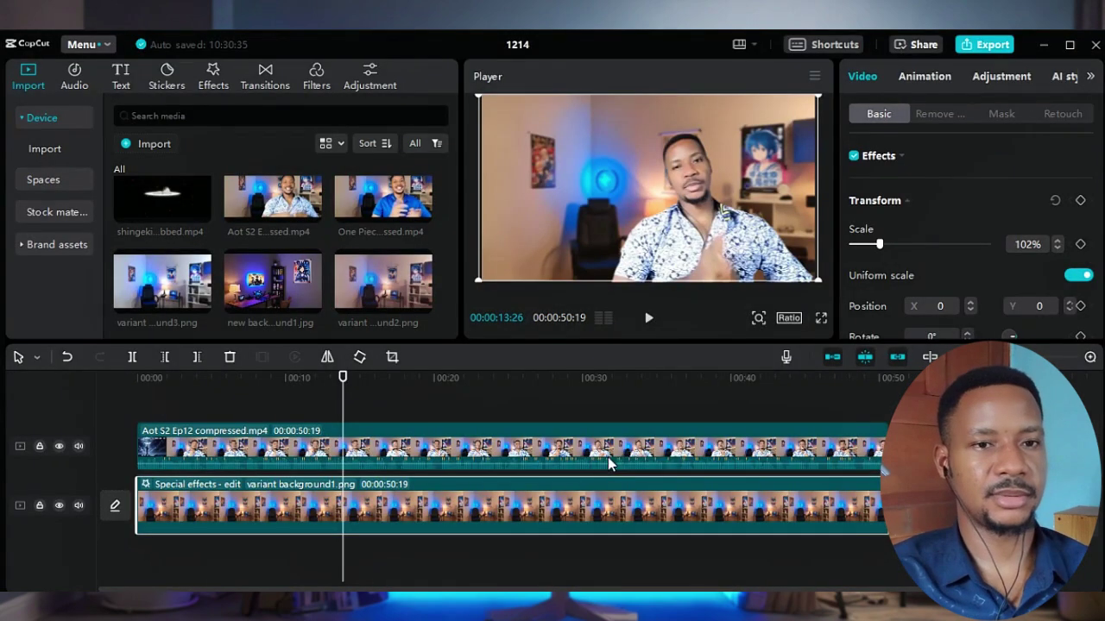
{"action": "left_click", "coordinate": [669, 381]}
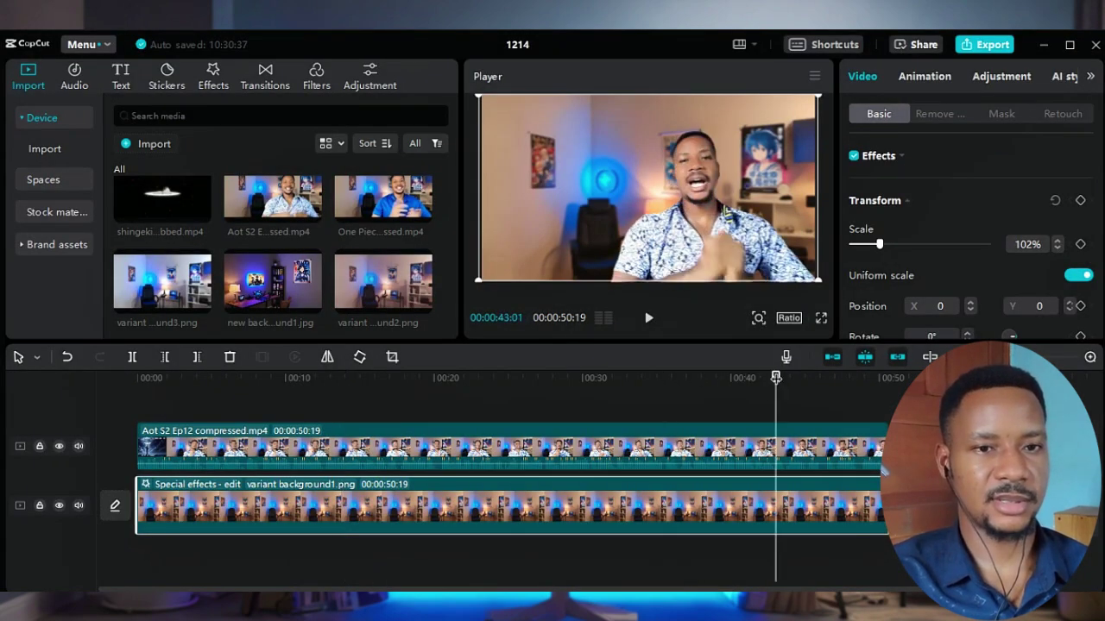